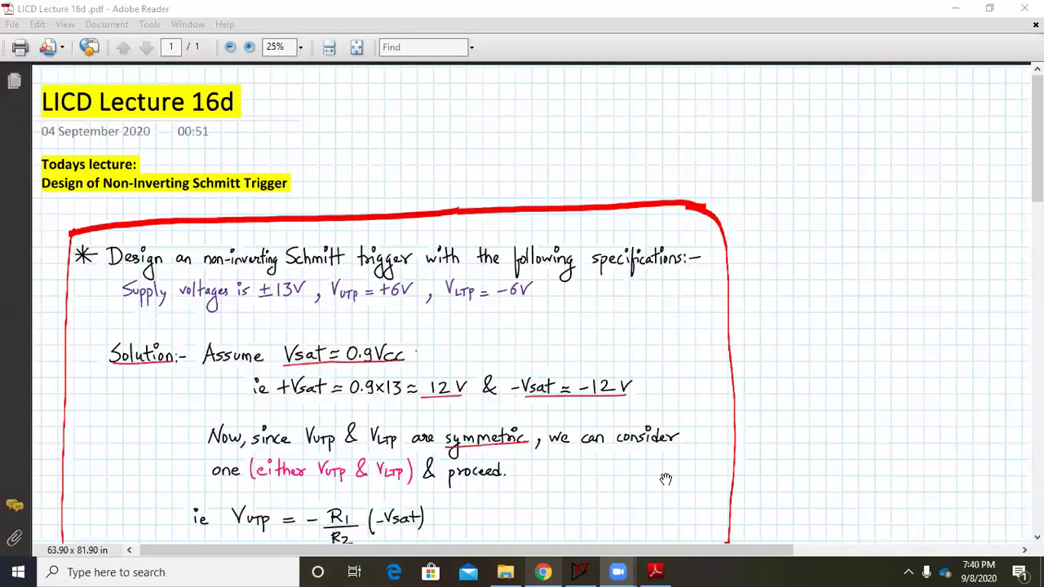
Review the Schmitt trigger specifications in the lecture notes and the derivation of R1 and R2, enlarging the page to 33.3%
click(857, 200)
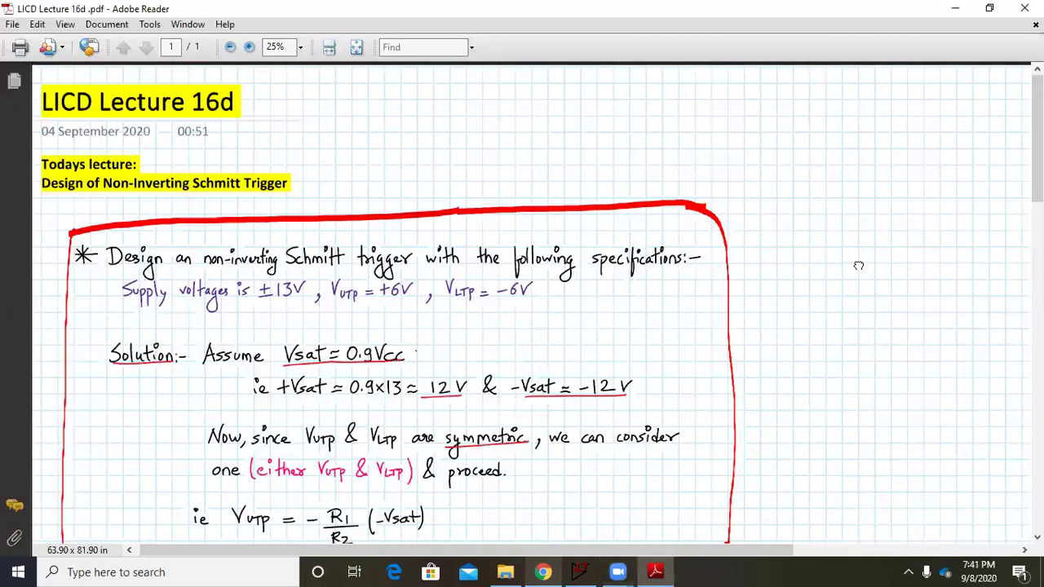
scroll(858, 200, down, 3)
drag(857, 199, 858, 188)
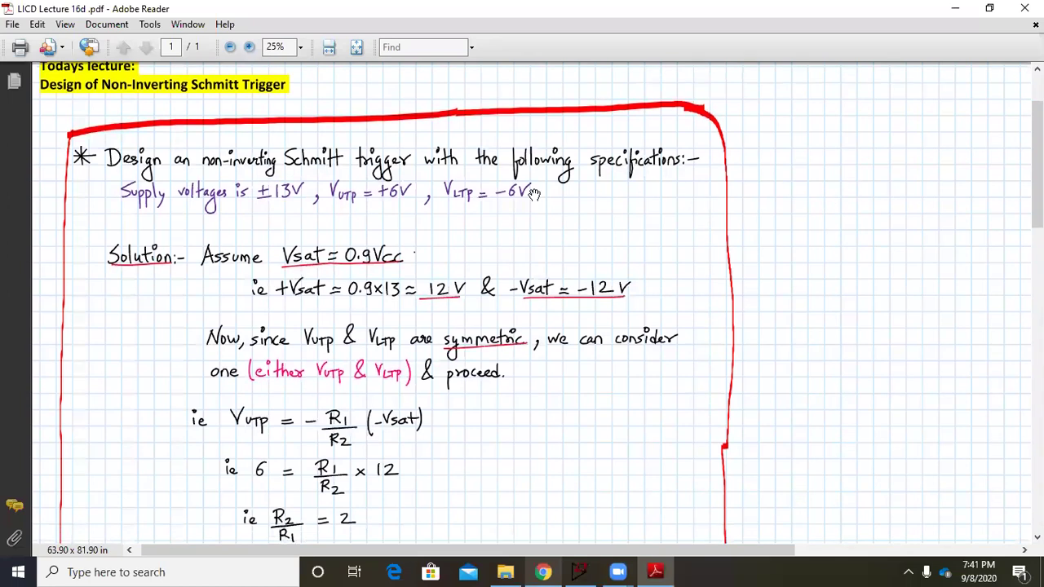
click(251, 49)
drag(977, 357, 971, 313)
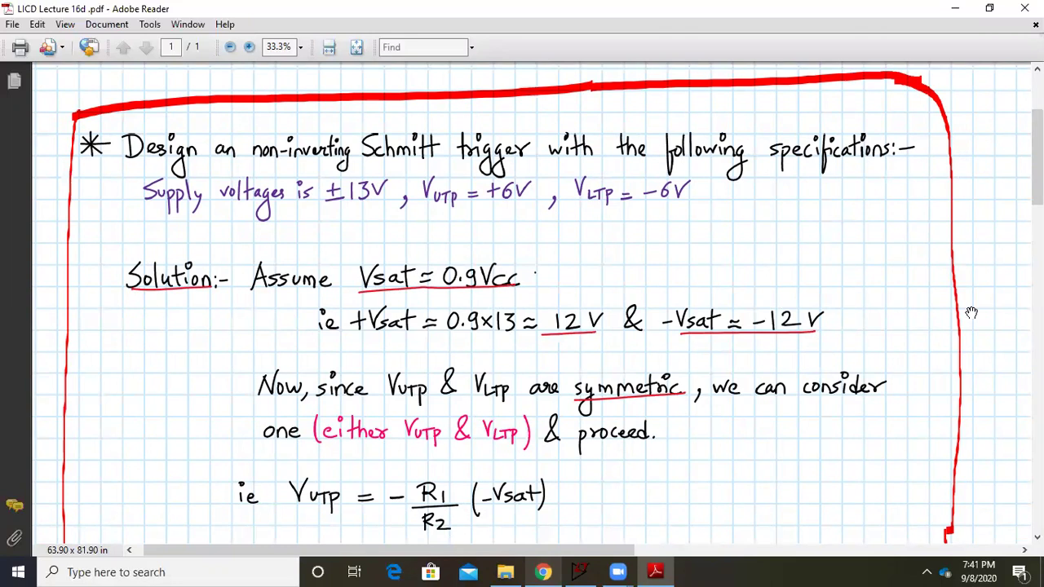
drag(951, 390, 949, 209)
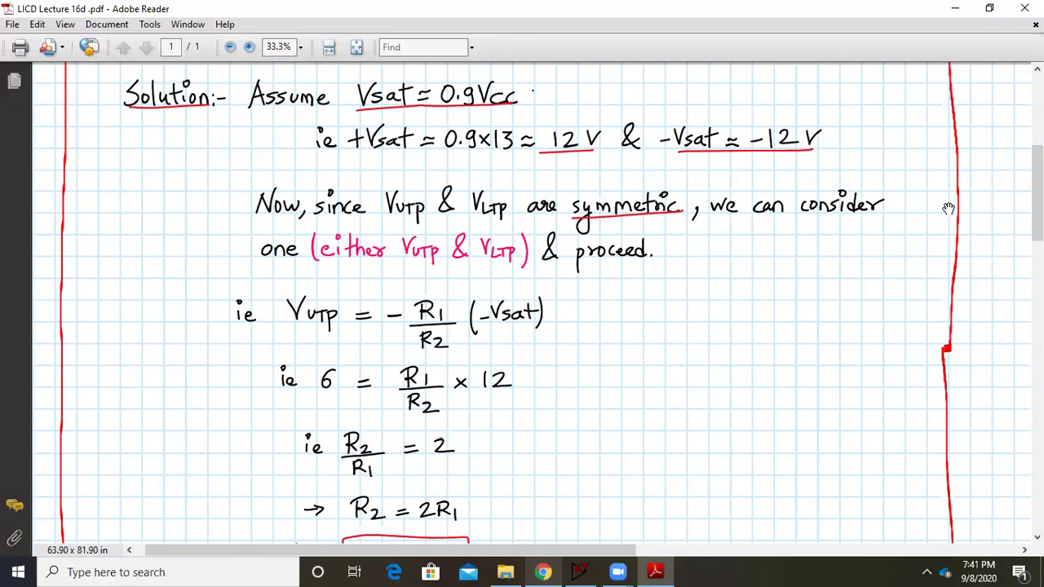
drag(800, 328, 794, 252)
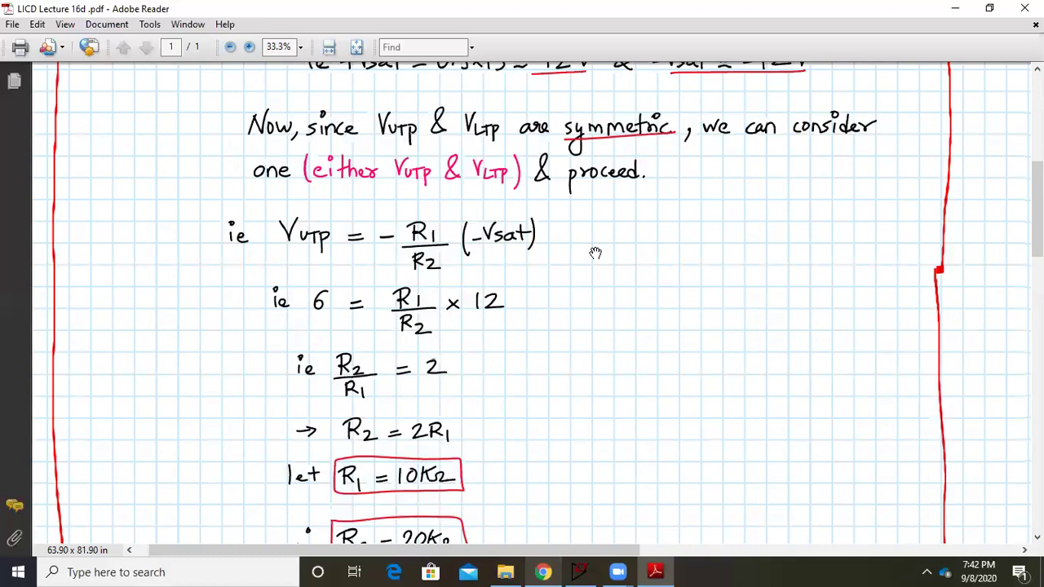
scroll(595, 253, up, 10)
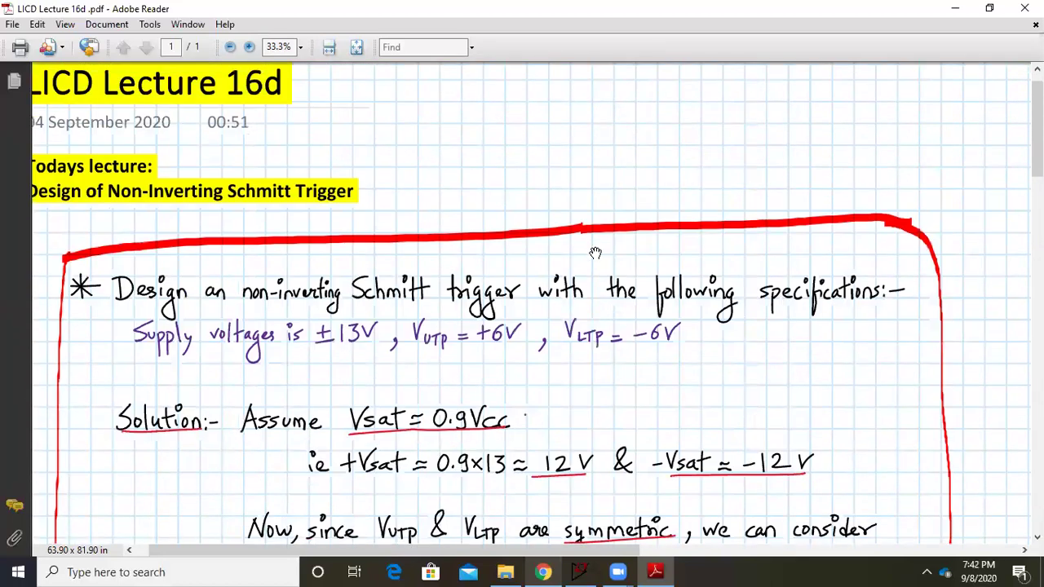
scroll(595, 253, down, 5)
scroll(596, 253, up, 2)
scroll(595, 253, down, 3)
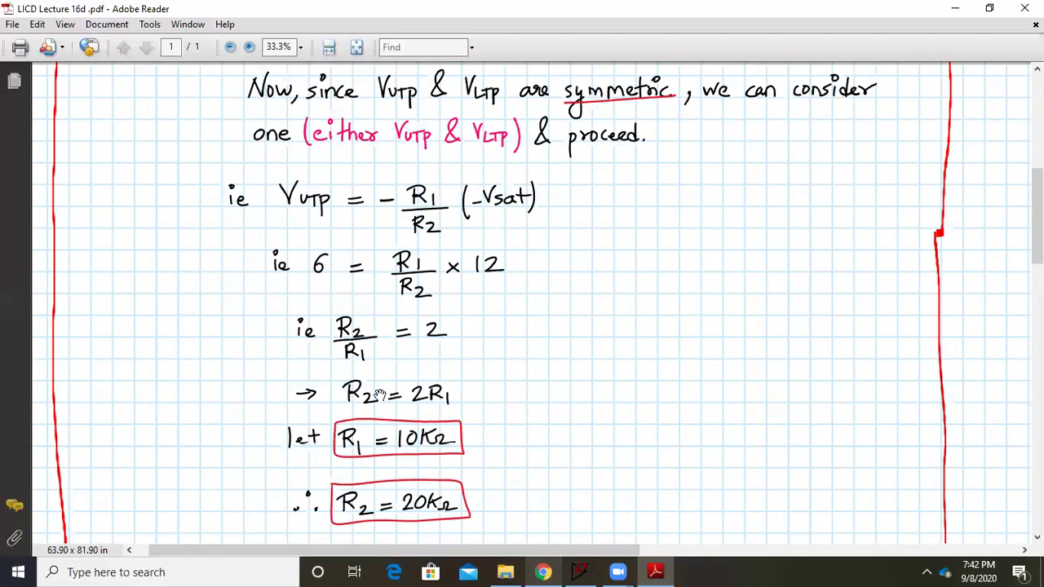
Examine the chosen resistor values, the designed circuit diagram and the start of the Reflection Spot section in the notes
drag(571, 416, 557, 237)
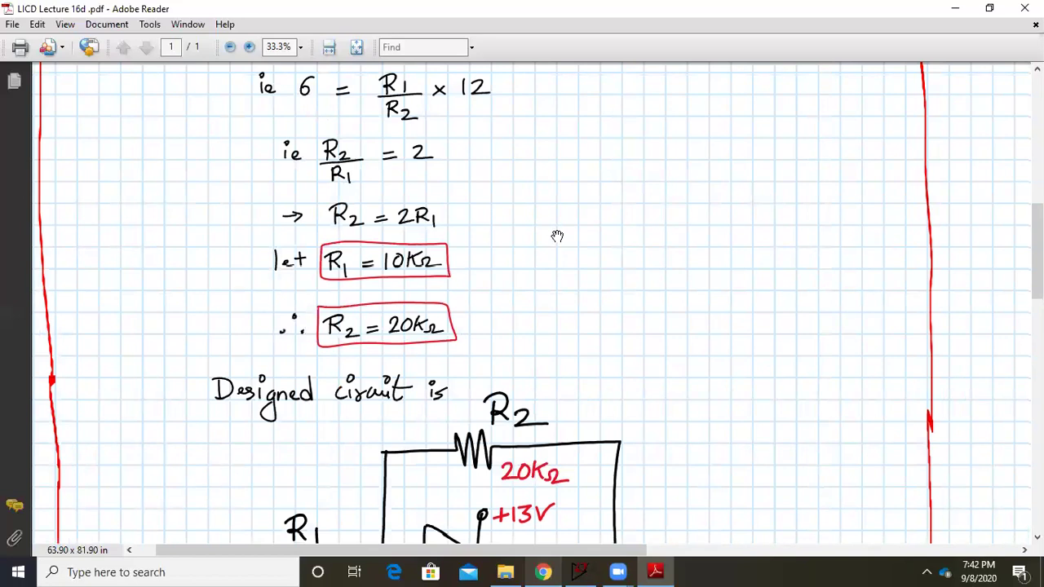
scroll(734, 456, down, 5)
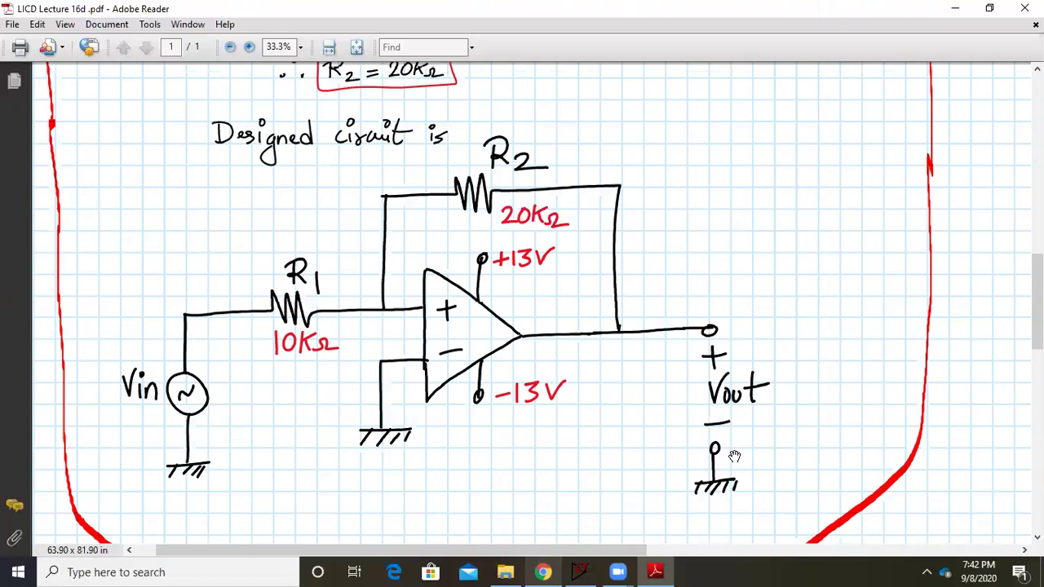
scroll(734, 456, down, 6)
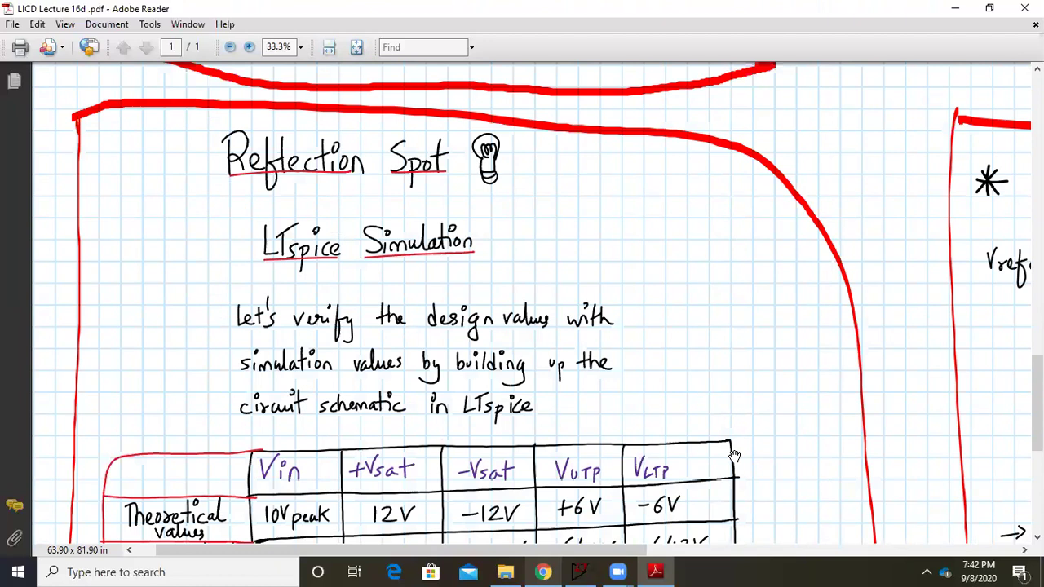
scroll(711, 269, up, 7)
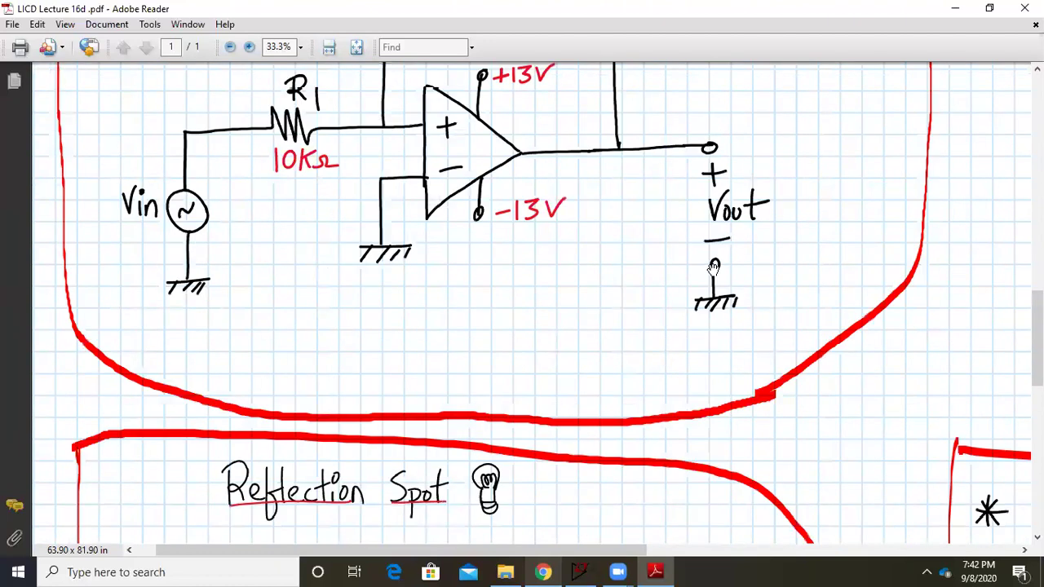
Shrink the notes window to sit beside the LTspice schematic and show the designed circuit at 22% zoom
click(989, 7)
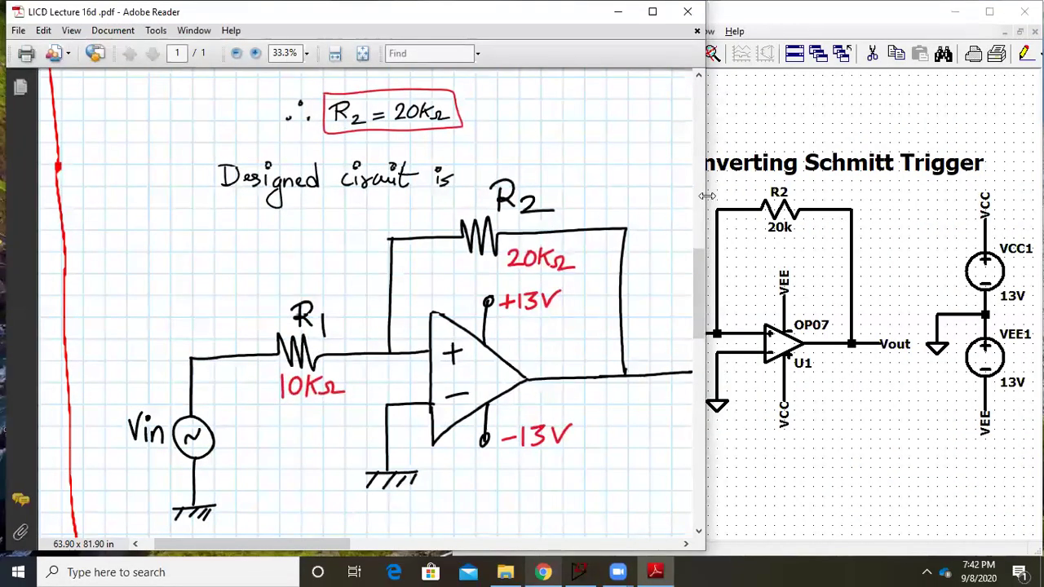
drag(707, 196, 464, 195)
key(ctrl+minus)
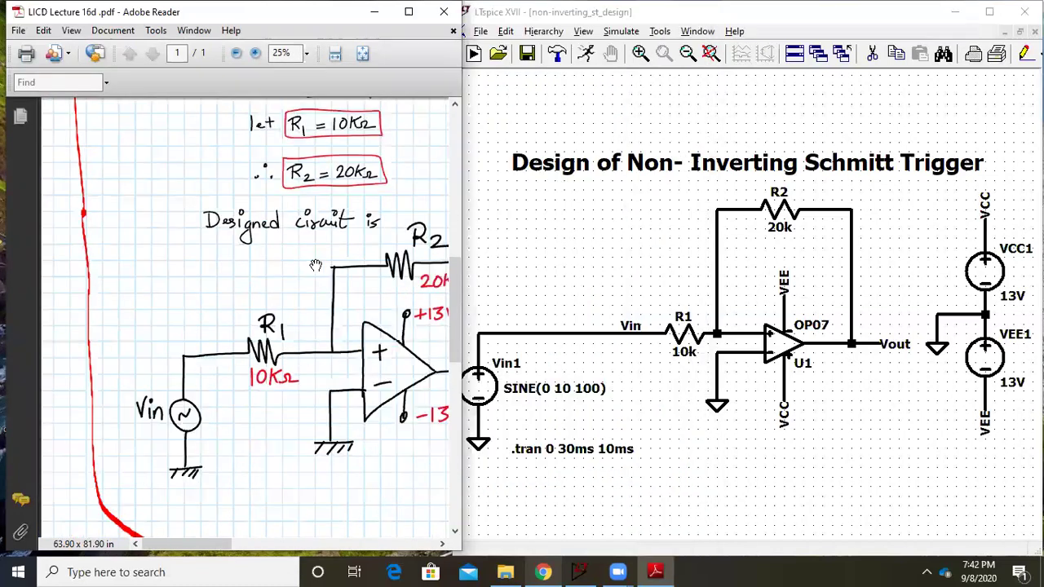
drag(342, 304, 222, 255)
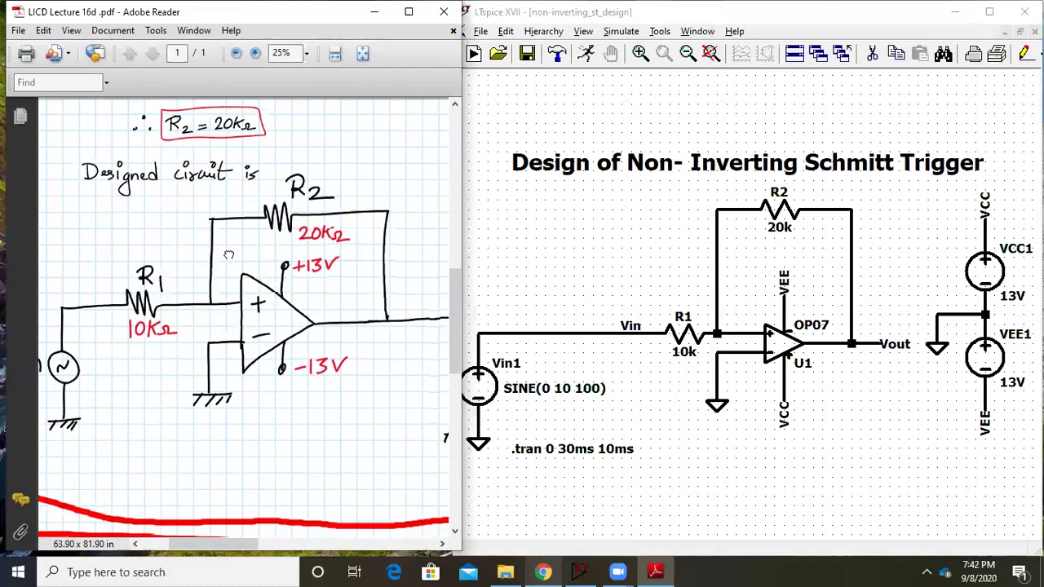
click(282, 53)
text(22)
key(Return)
mouse_move(336, 170)
mouse_down()
mouse_move(322, 155)
mouse_move(330, 163)
mouse_up()
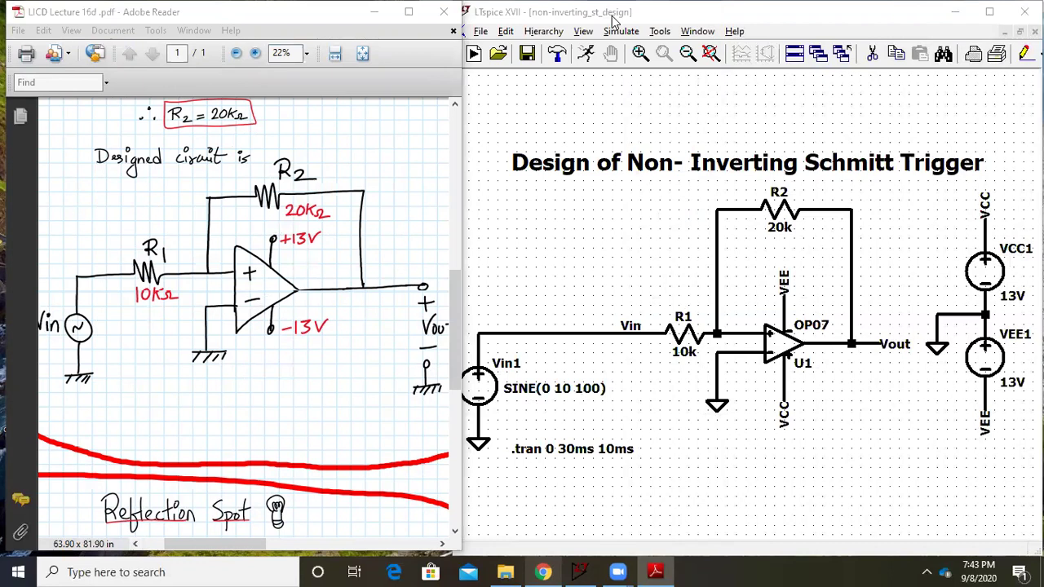
Switch to LTspice, run the transient simulation, plot Vin and Vout together and enlarge the waveform window
click(622, 32)
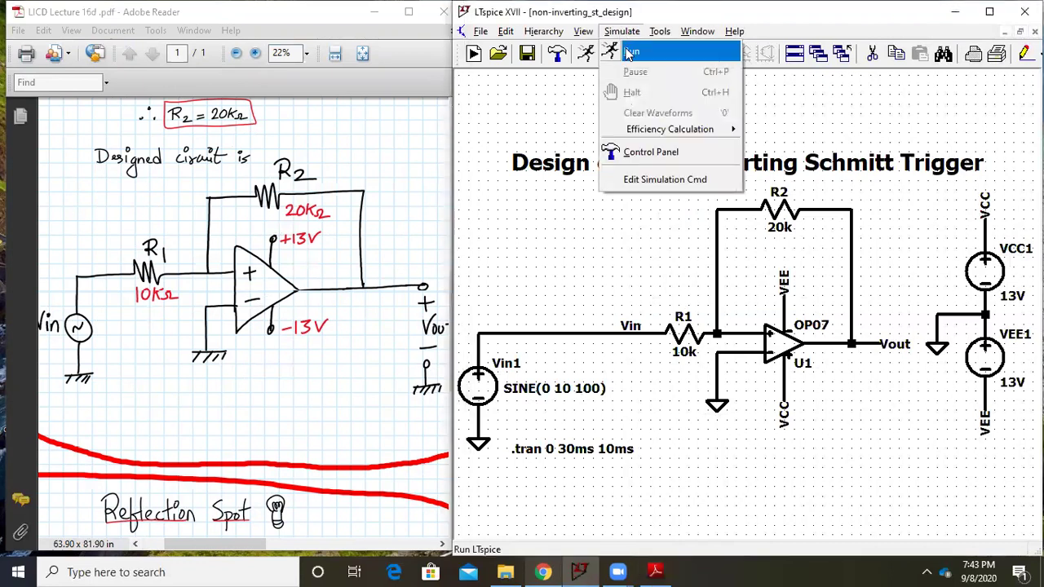
click(629, 52)
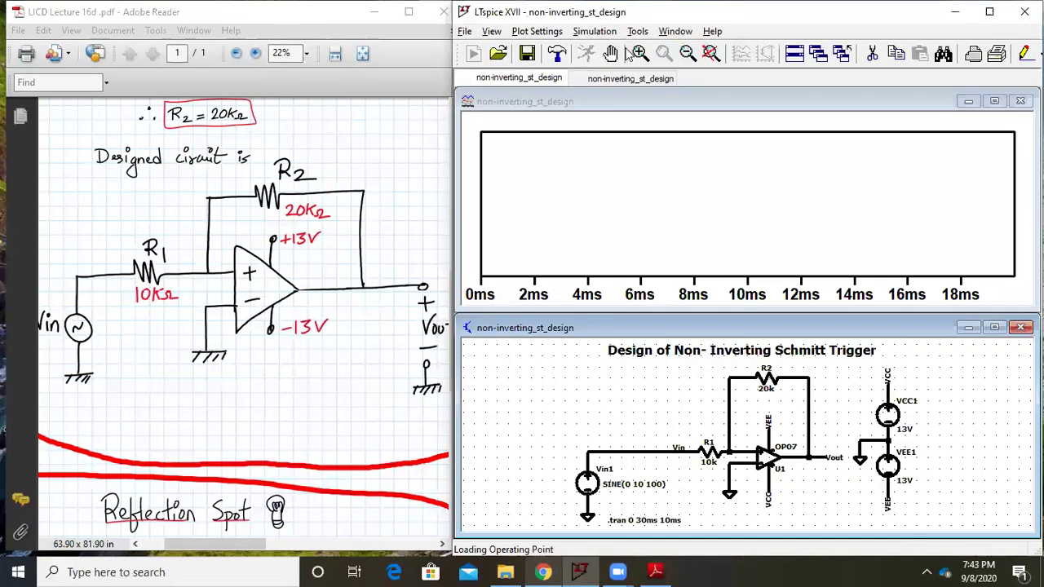
click(641, 448)
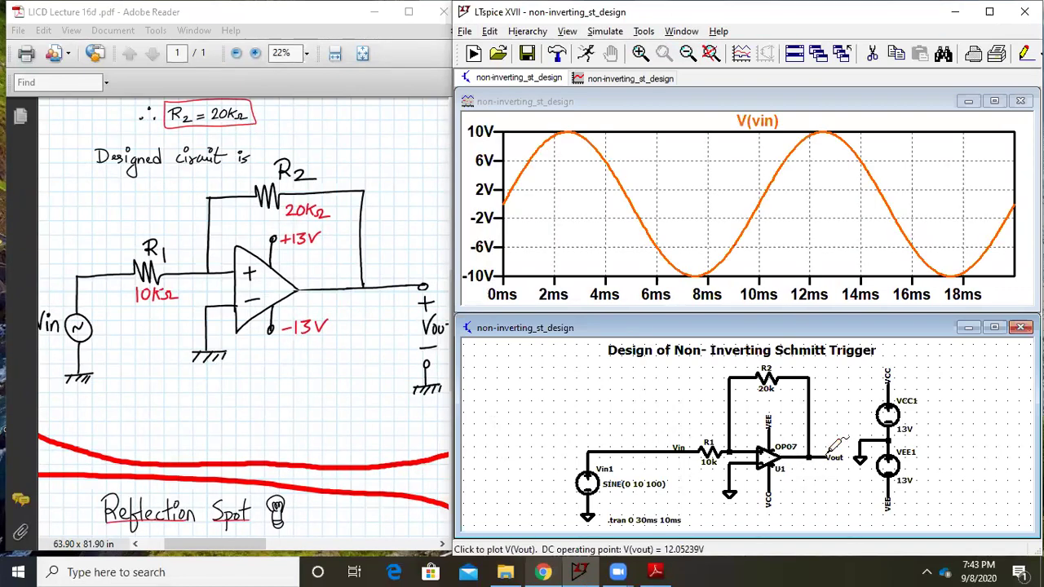
click(830, 453)
click(997, 103)
click(995, 102)
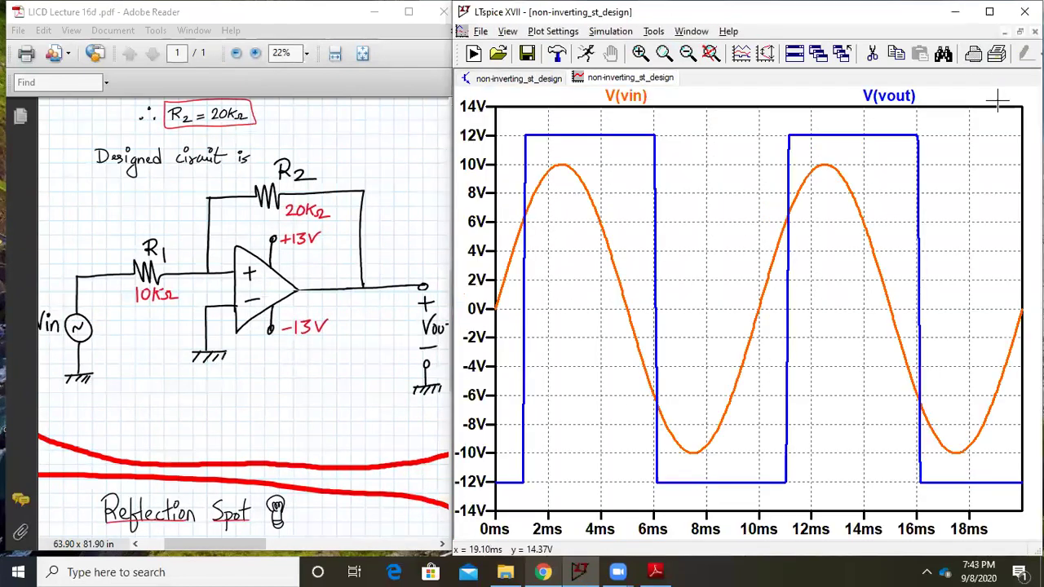
Measure the upper trigger point with a V(vin) cursor where the input crosses the rising output edge near 11.1 ms
drag(769, 192, 845, 285)
drag(522, 164, 720, 317)
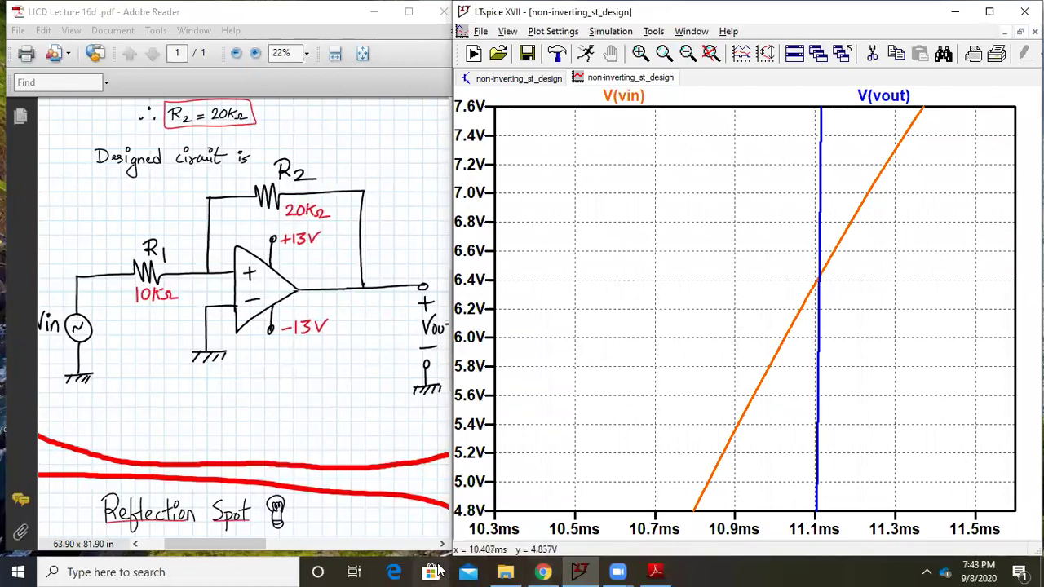
click(628, 97)
drag(796, 325, 819, 280)
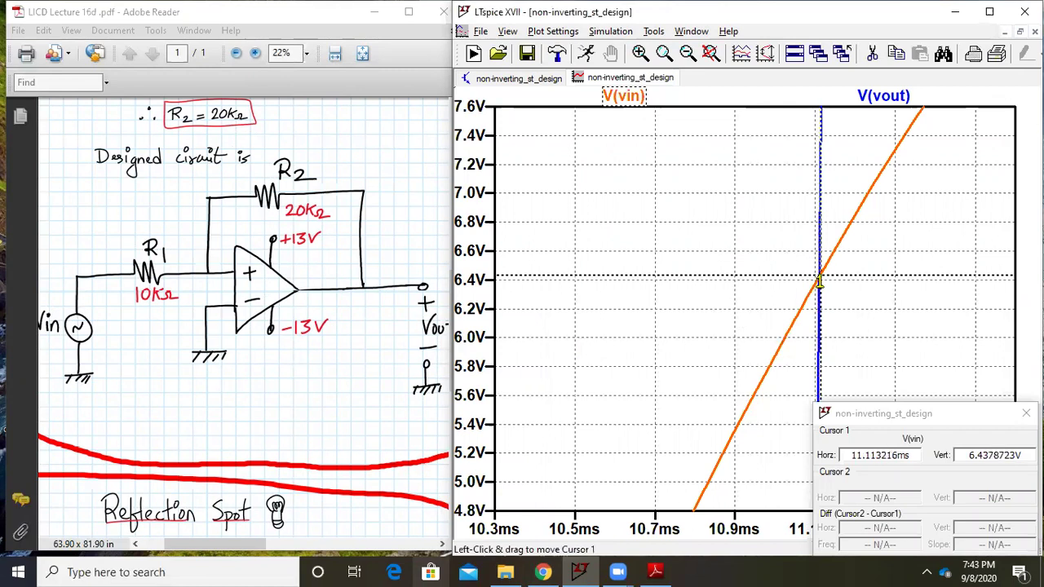
click(1026, 413)
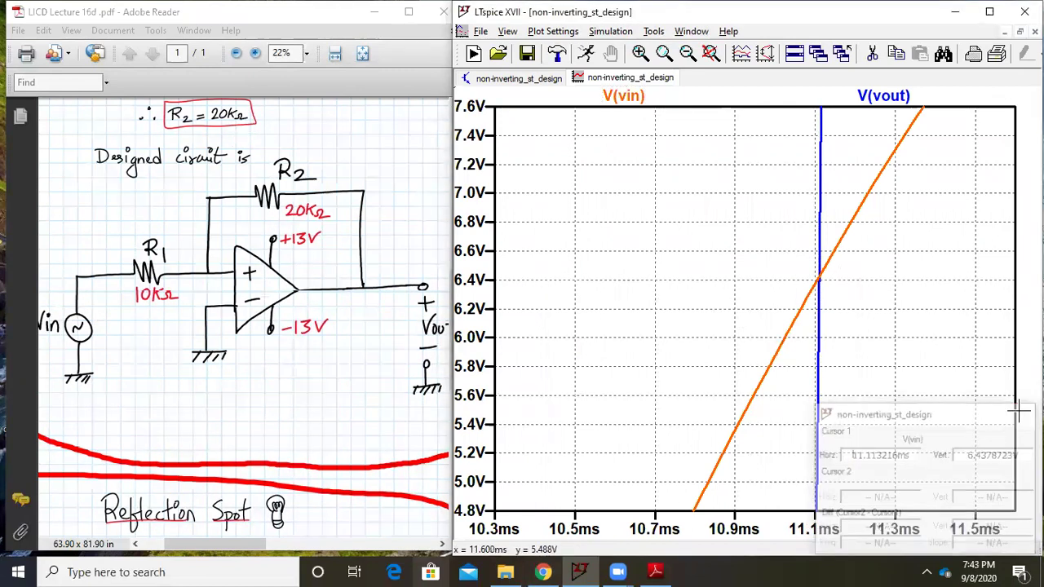
Measure the output's negative and positive saturation levels with a cursor on V(vout) over the full waveform
click(710, 53)
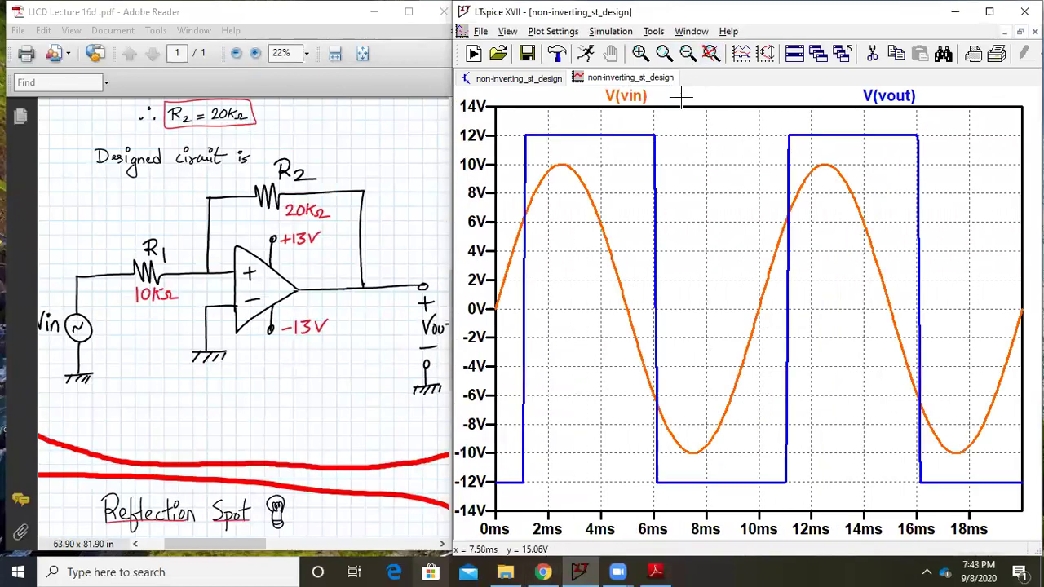
click(906, 97)
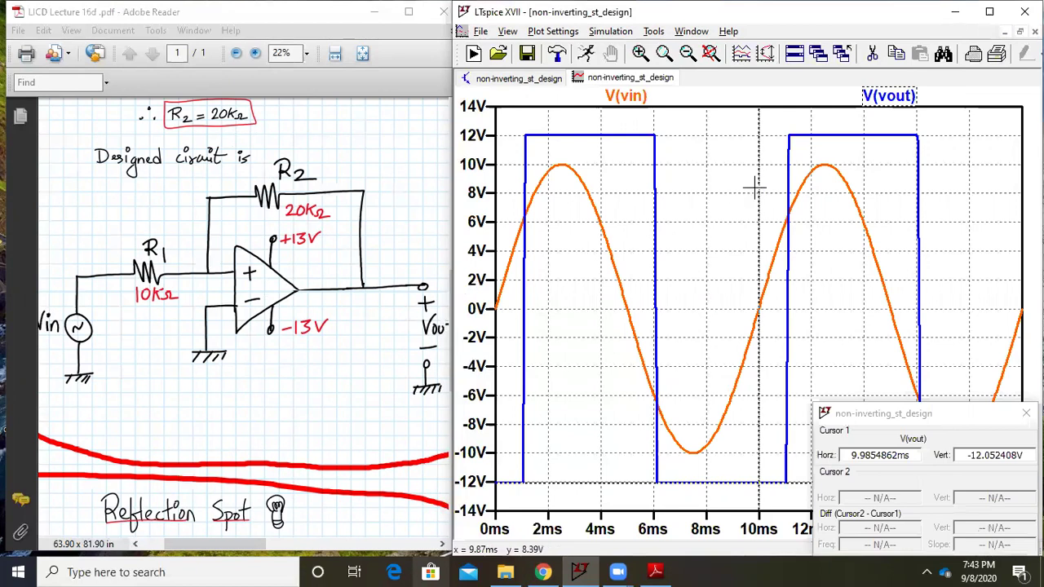
drag(758, 187, 850, 123)
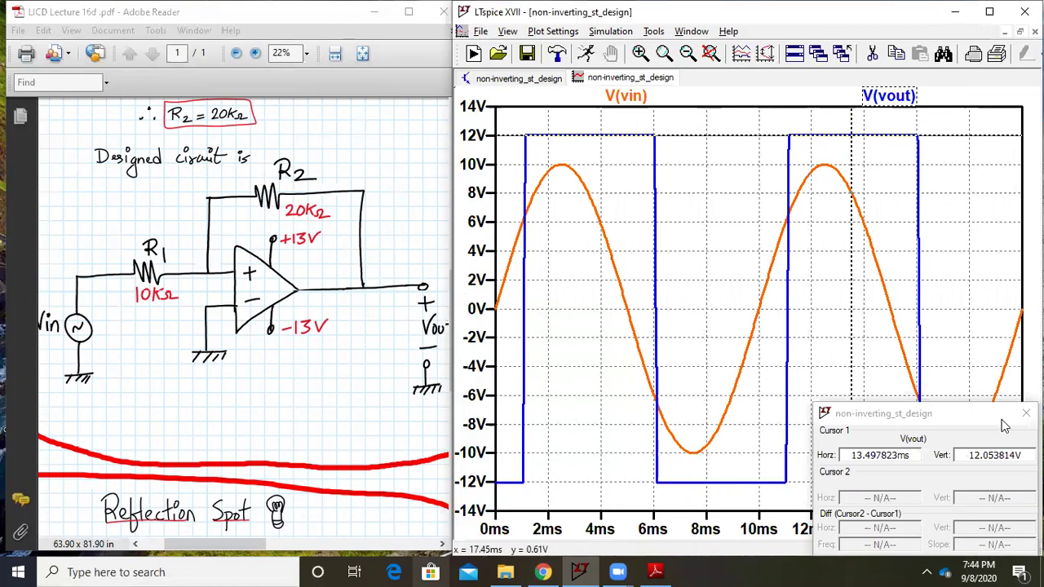
click(1027, 412)
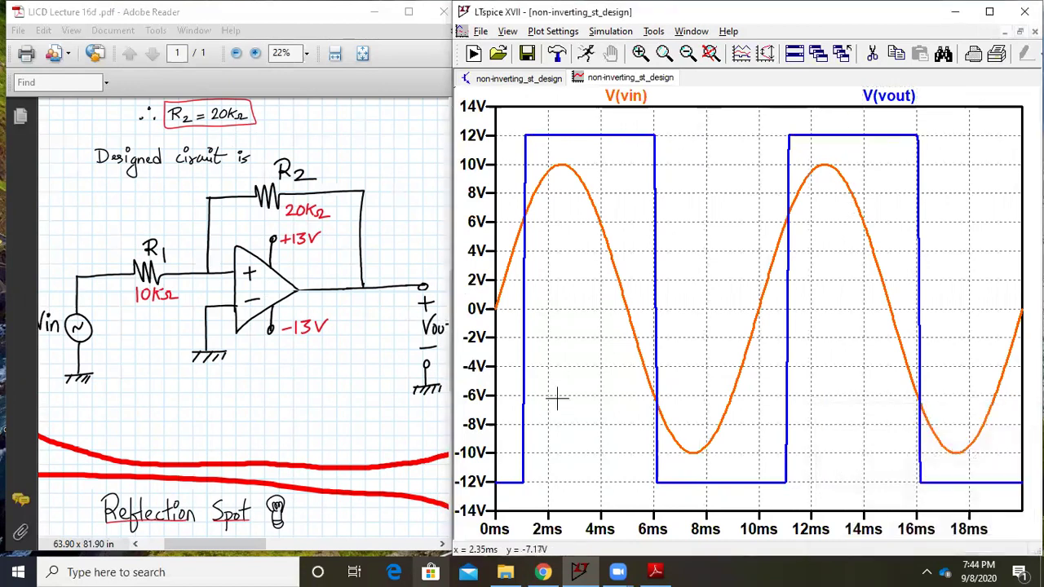
Measure the lower trigger point with a V(vin) cursor where the input crosses the falling output edge near 6.1 ms
drag(595, 356, 757, 446)
drag(595, 215, 726, 331)
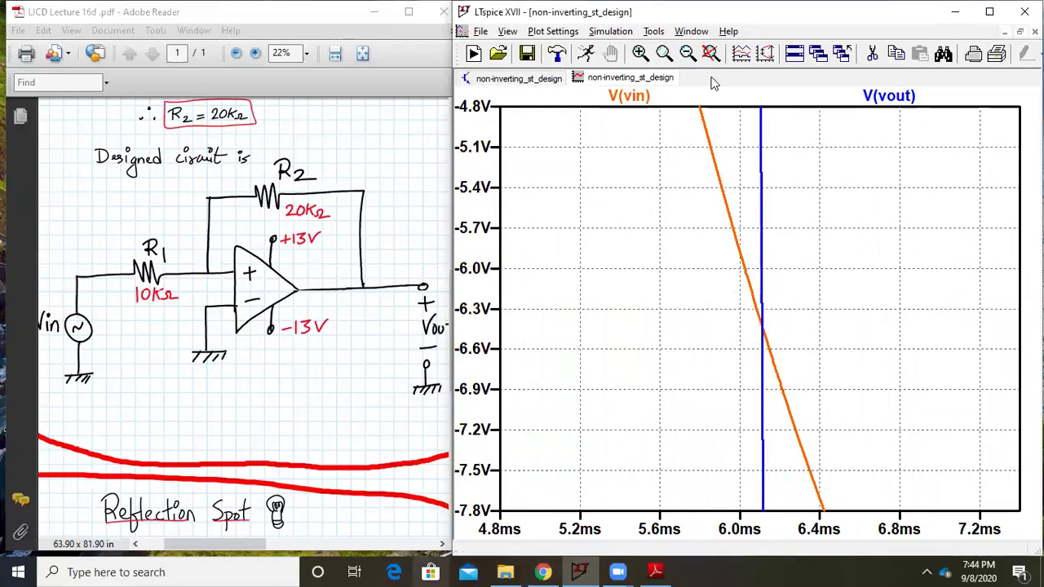
click(629, 95)
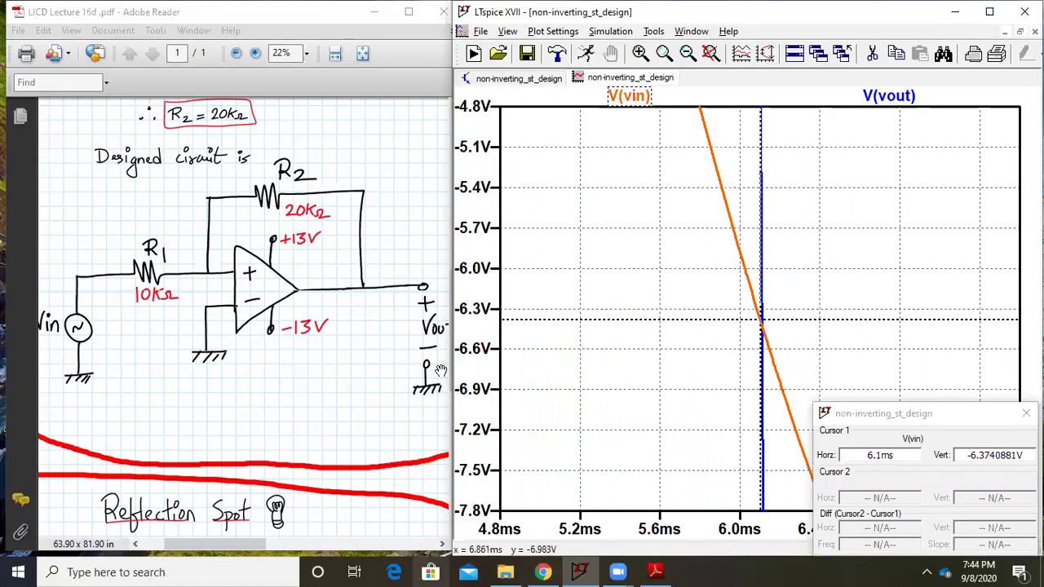
click(1026, 412)
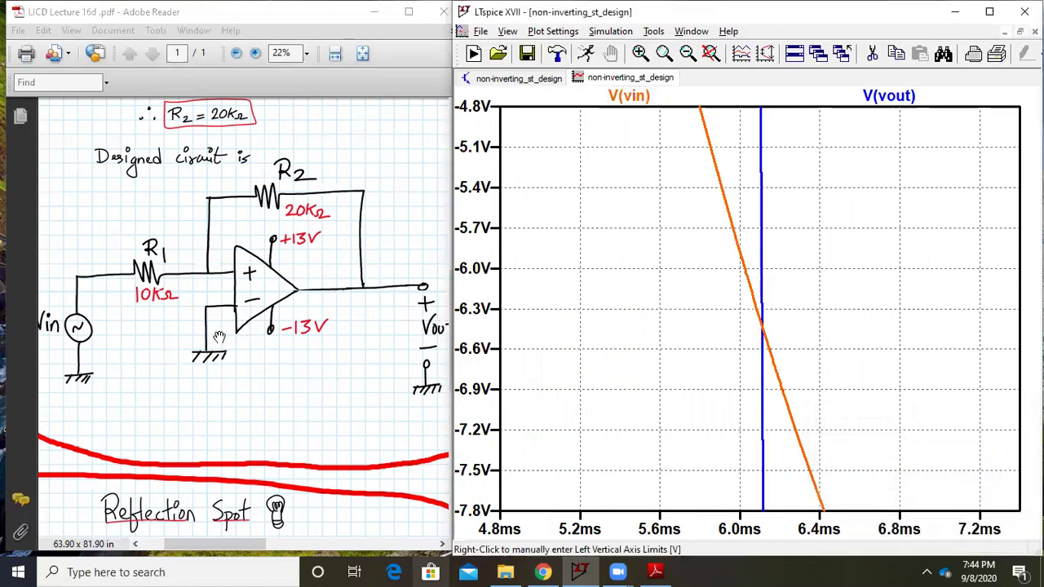
Compare the theoretical and simulated values in the notes' LTspice Simulation table, rechecking the original specifications and derivation
click(449, 104)
scroll(449, 104, down, 5)
drag(358, 357, 267, 200)
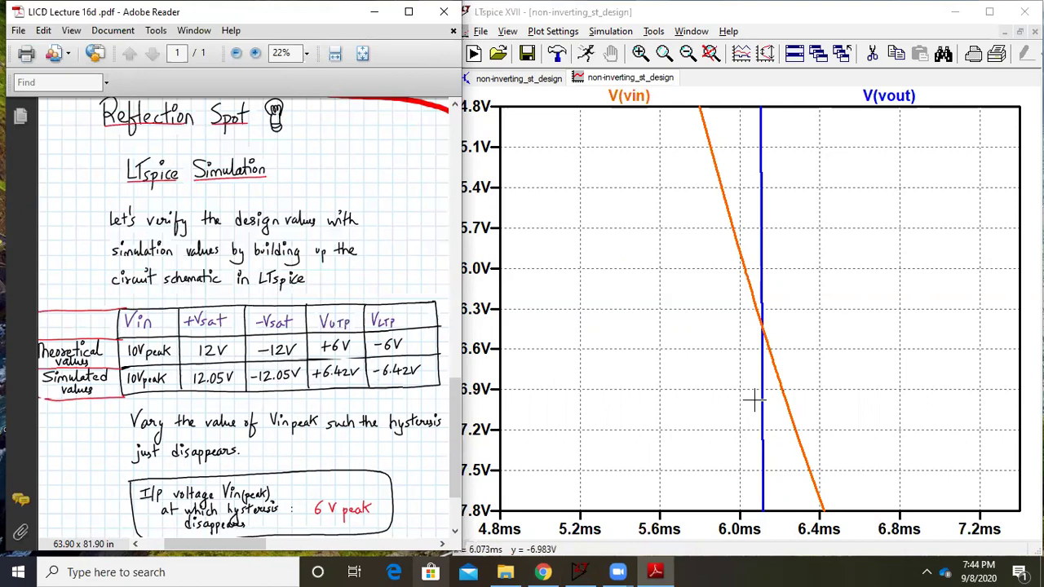
scroll(209, 280, up, 10)
scroll(209, 280, up, 5)
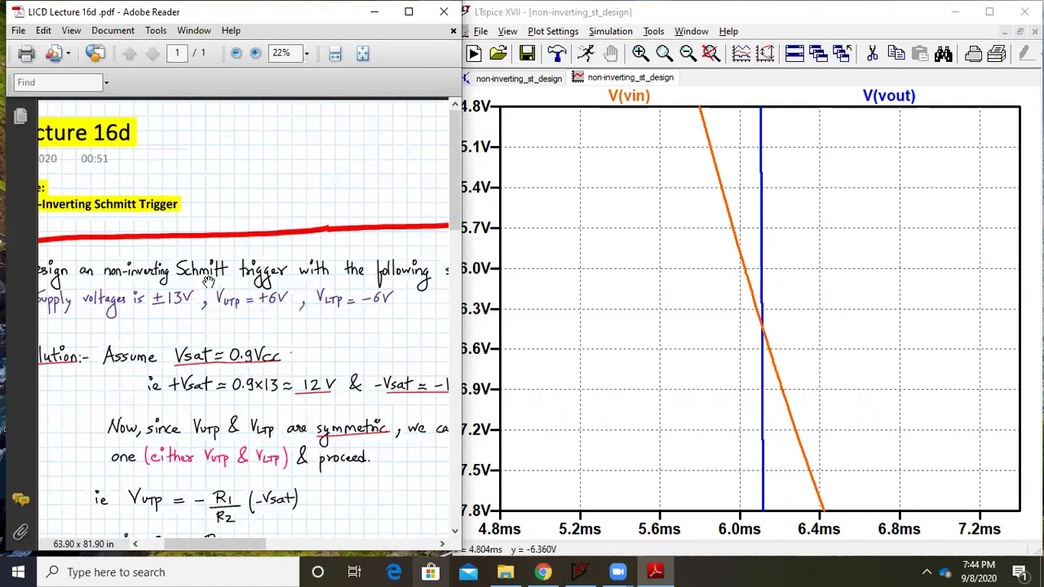
scroll(274, 278, down, 3)
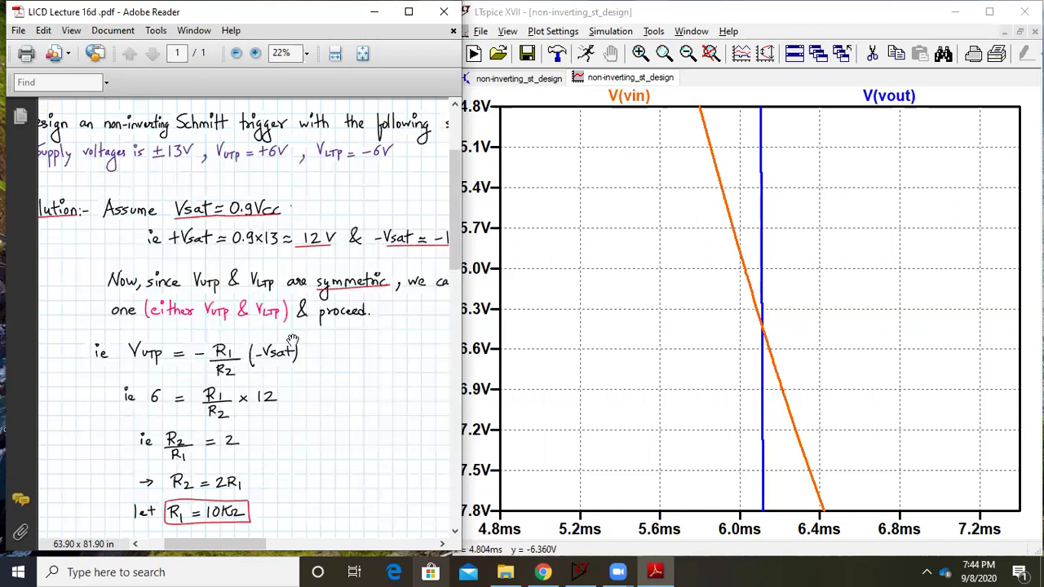
scroll(279, 362, down, 5)
scroll(279, 361, down, 6)
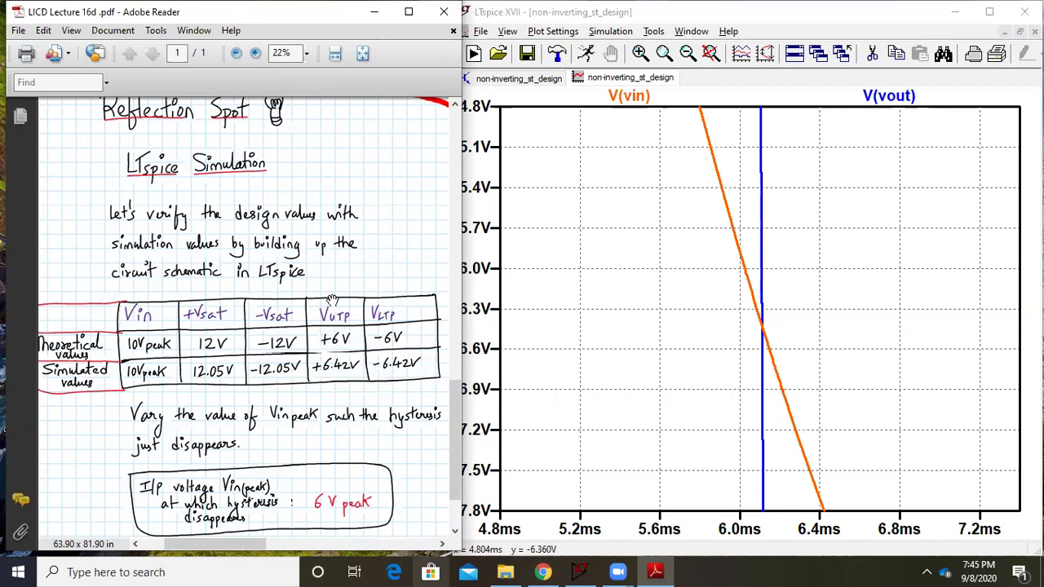
Plot the hysteresis curve in LTspice by restoring the full waveform, setting the horizontal axis quantity to V(Vin) and deleting the V(vin) trace
click(712, 53)
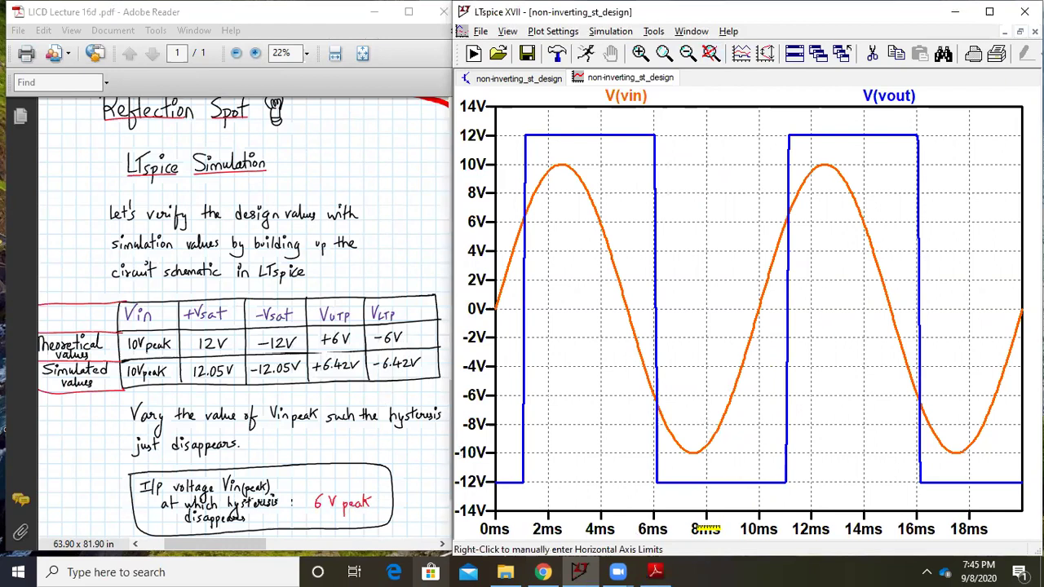
right_click(708, 529)
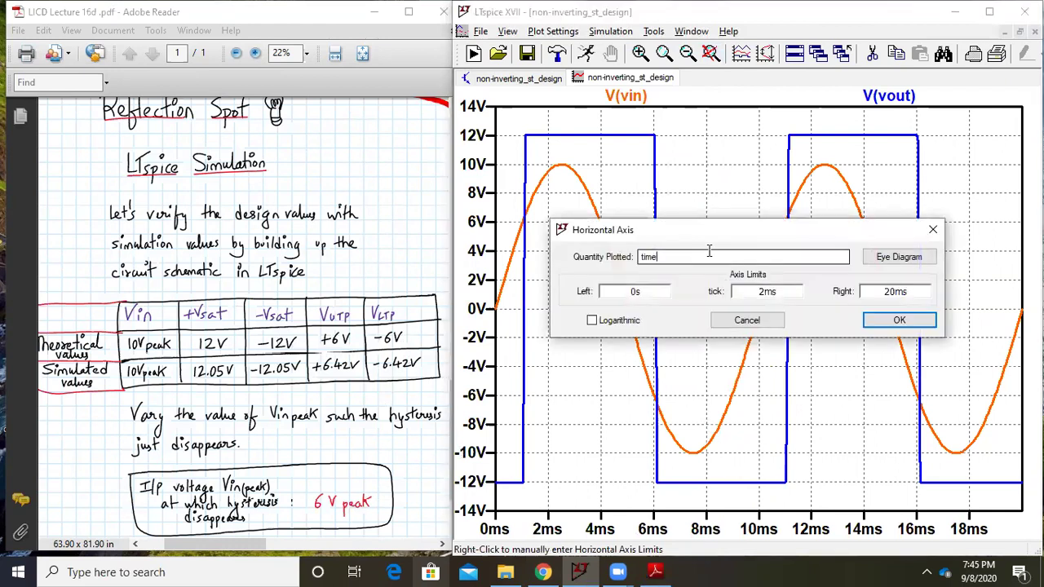
text(V(Vin)
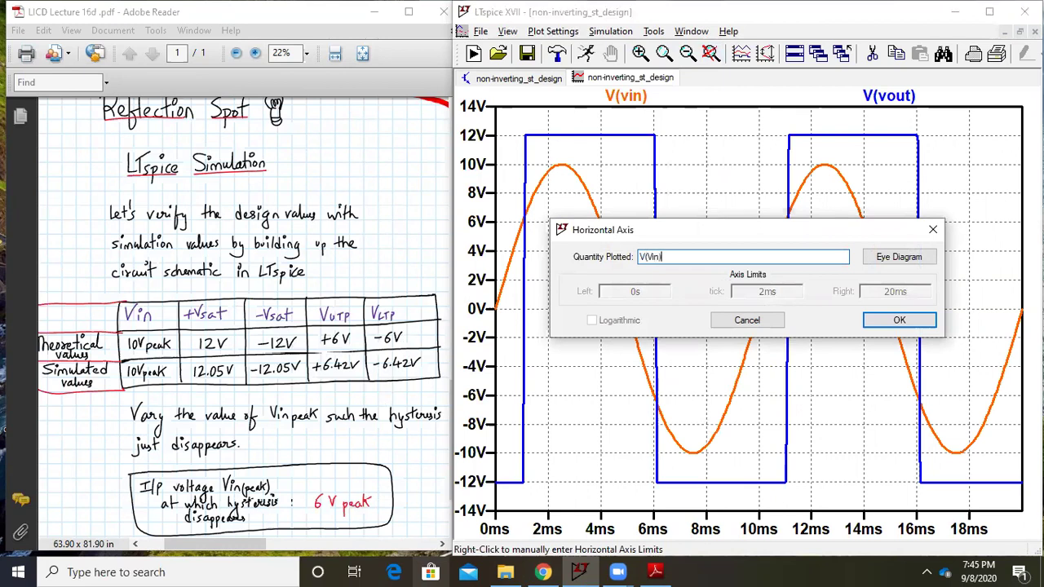
key(Return)
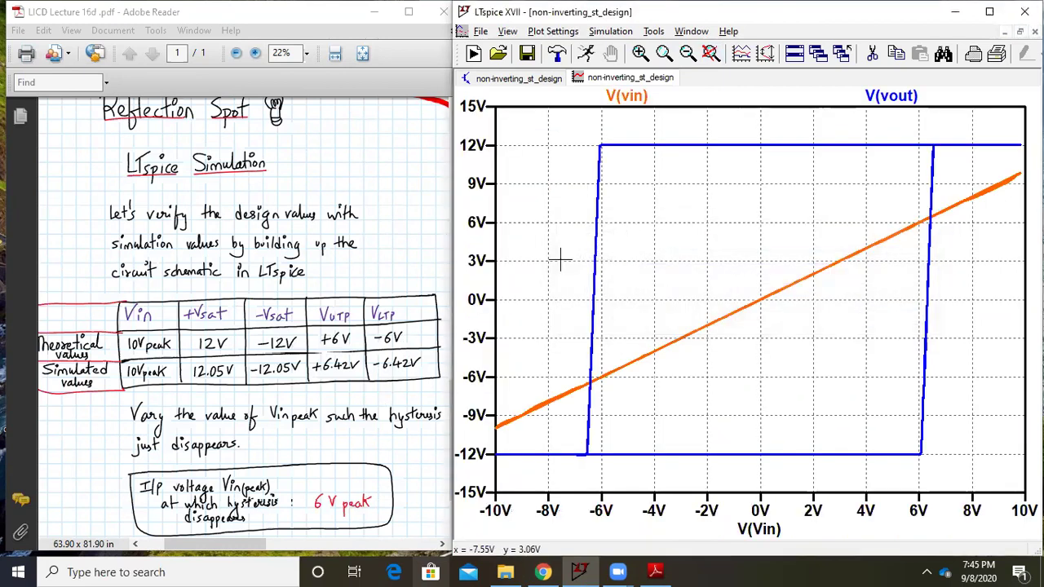
right_click(646, 98)
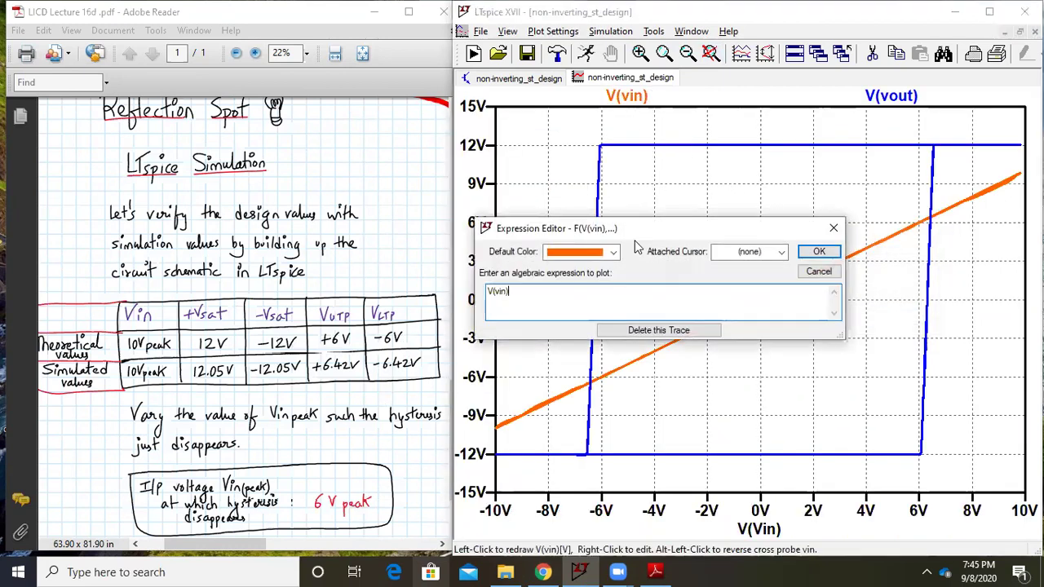
click(659, 330)
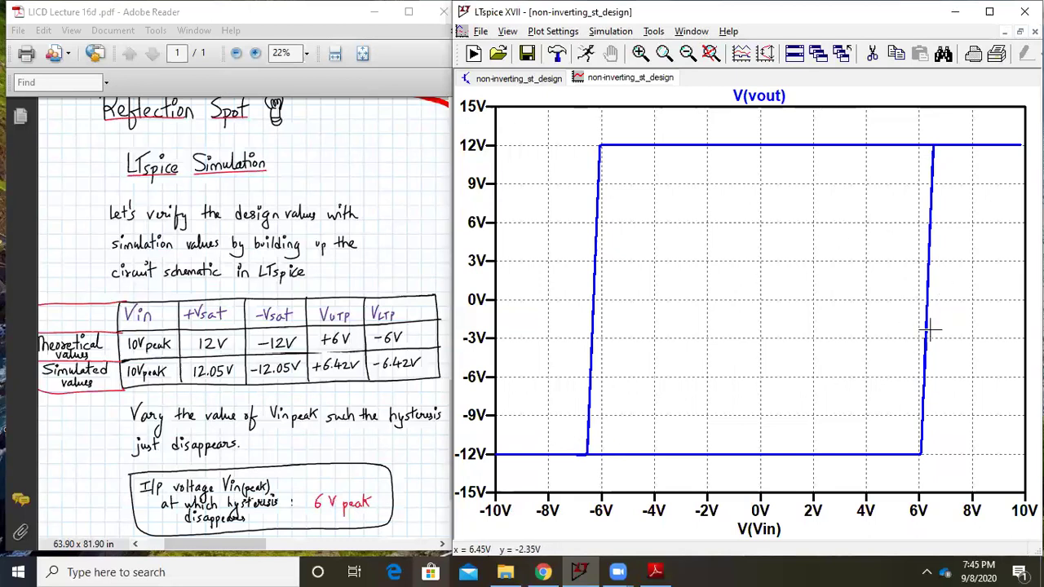
In the Adobe Reader notes, examine the asymmetric-hysteresis circuit with Vref and compare its inverting input with that of the designed circuit
click(267, 296)
scroll(384, 287, down, 2)
scroll(385, 288, right, 3)
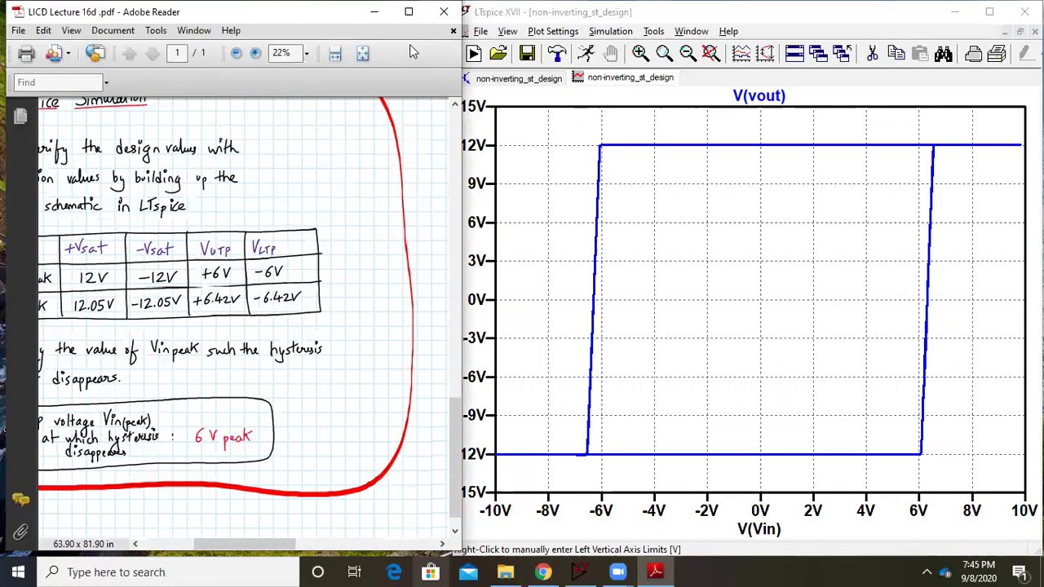
drag(340, 211, 65, 249)
drag(301, 279, 135, 388)
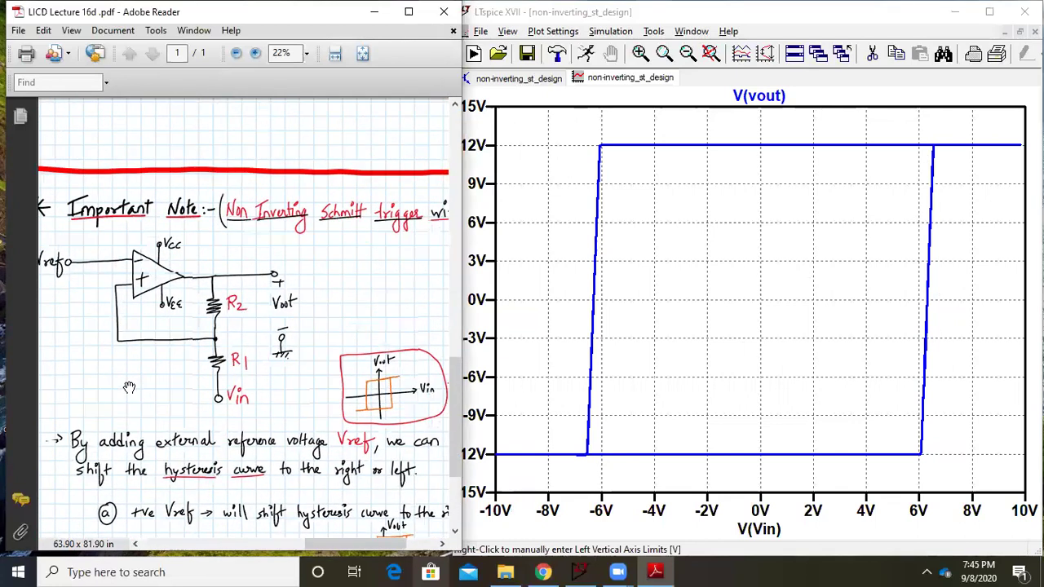
click(408, 13)
drag(386, 237, 404, 353)
scroll(404, 353, down, 3)
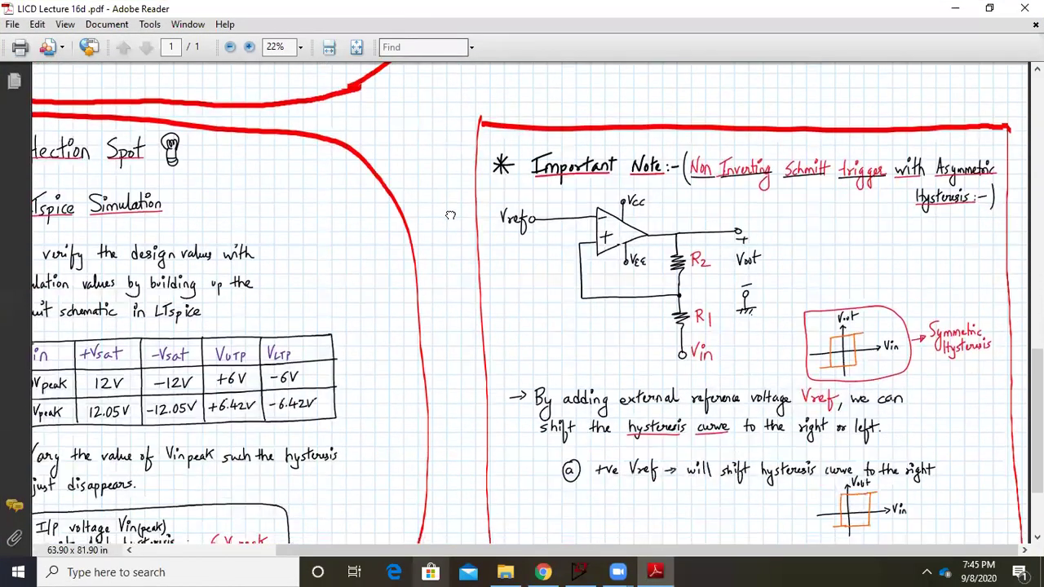
scroll(693, 315, down, 1)
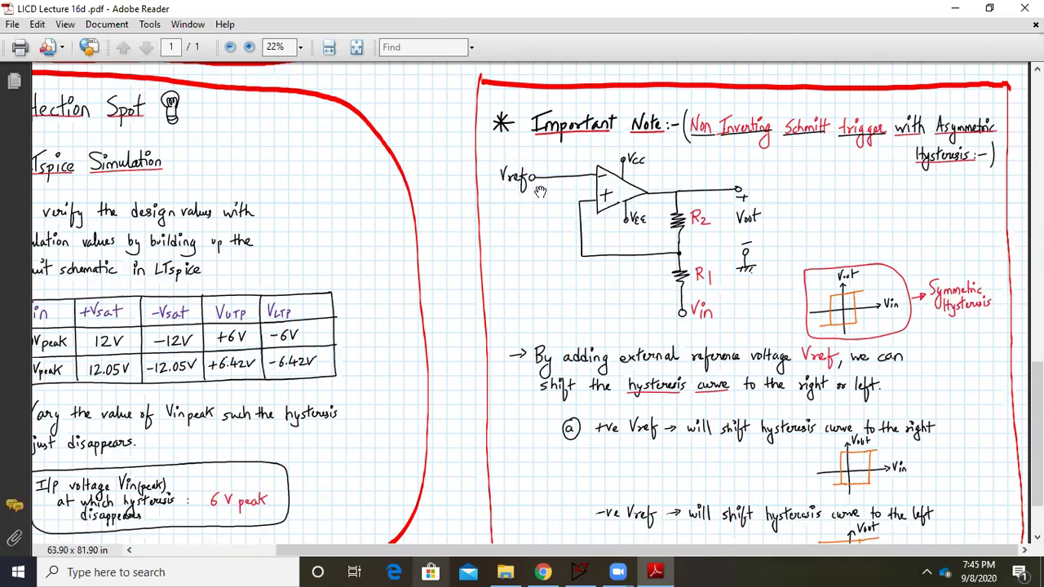
scroll(514, 178, up, 5)
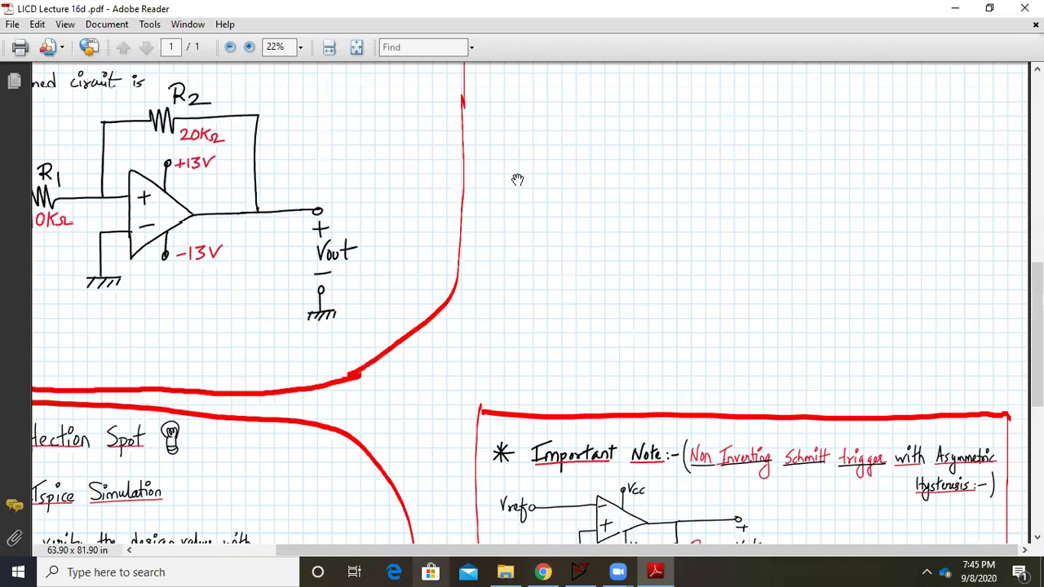
drag(220, 241, 339, 237)
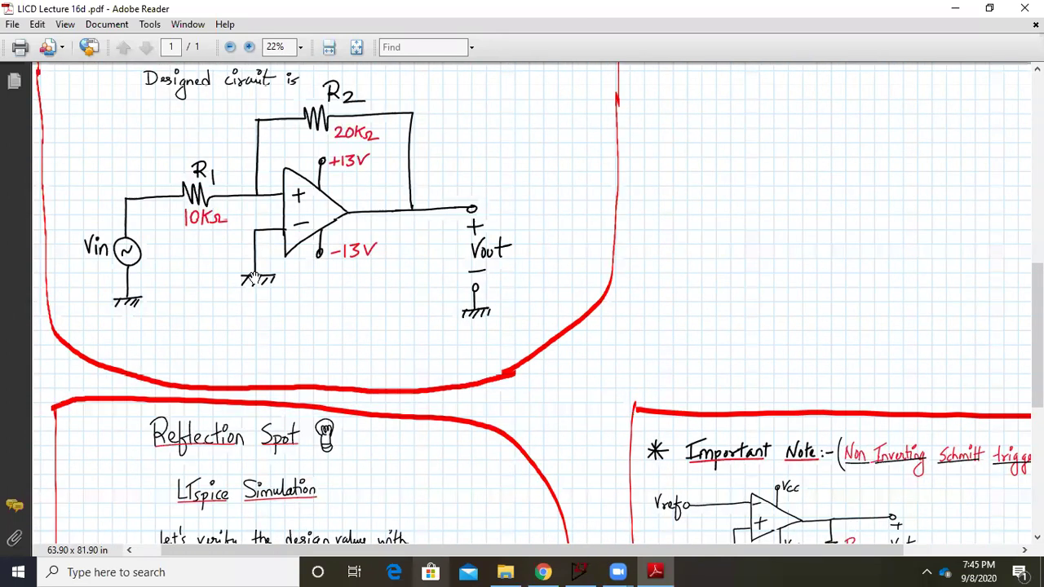
drag(569, 418, 370, 158)
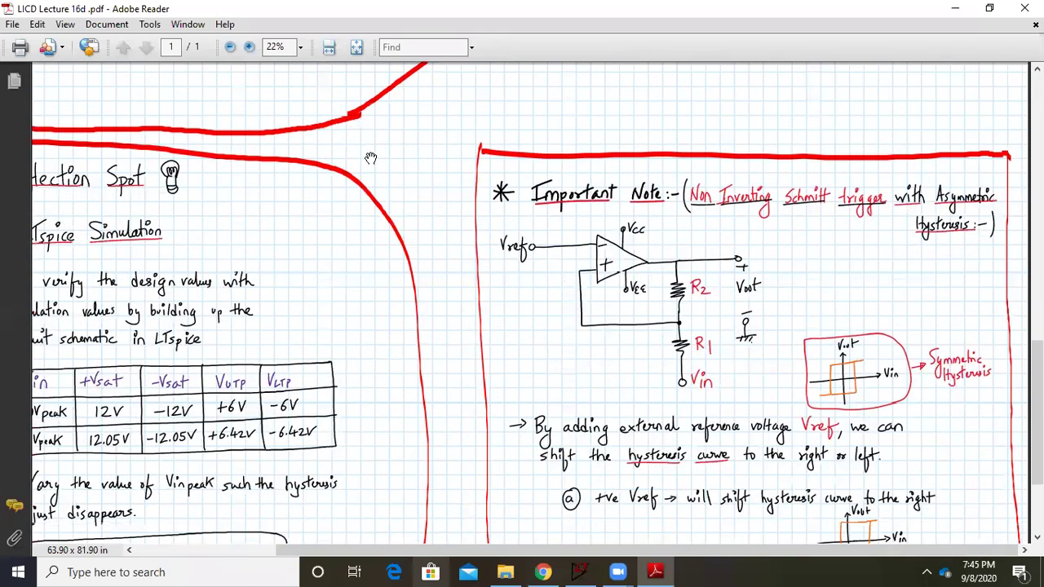
Read how a positive or negative Vref shifts the hysteresis curve, comparing the sketches with the symmetric case
scroll(542, 224, down, 3)
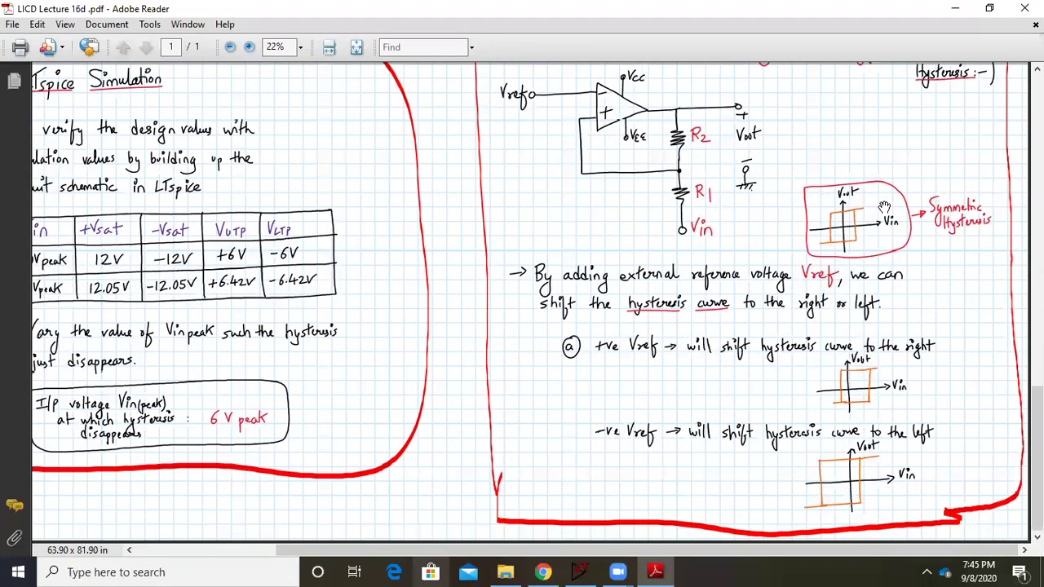
ctrl+scroll(857, 379, up, 1)
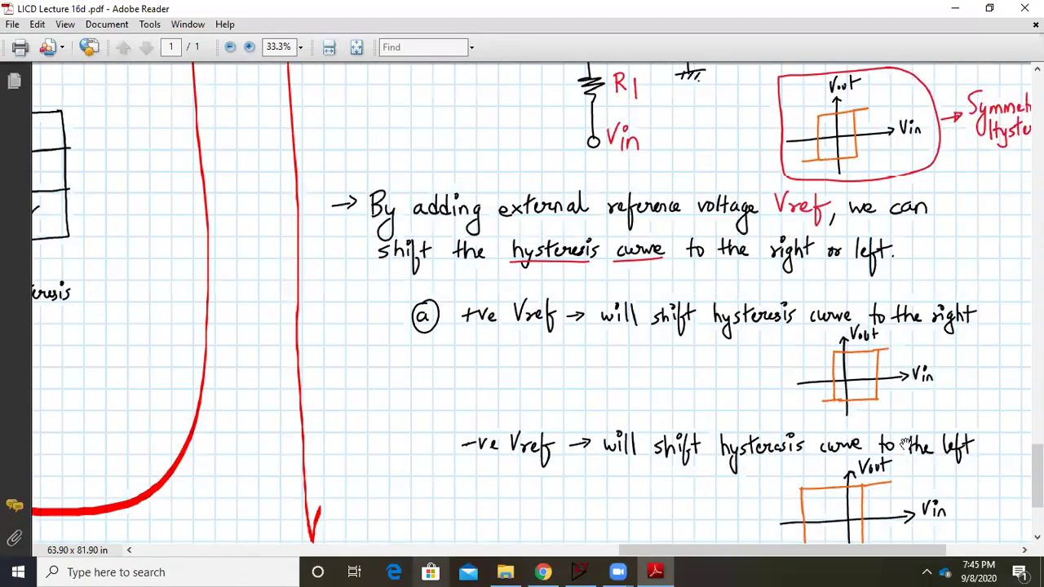
ctrl+scroll(905, 442, up, 1)
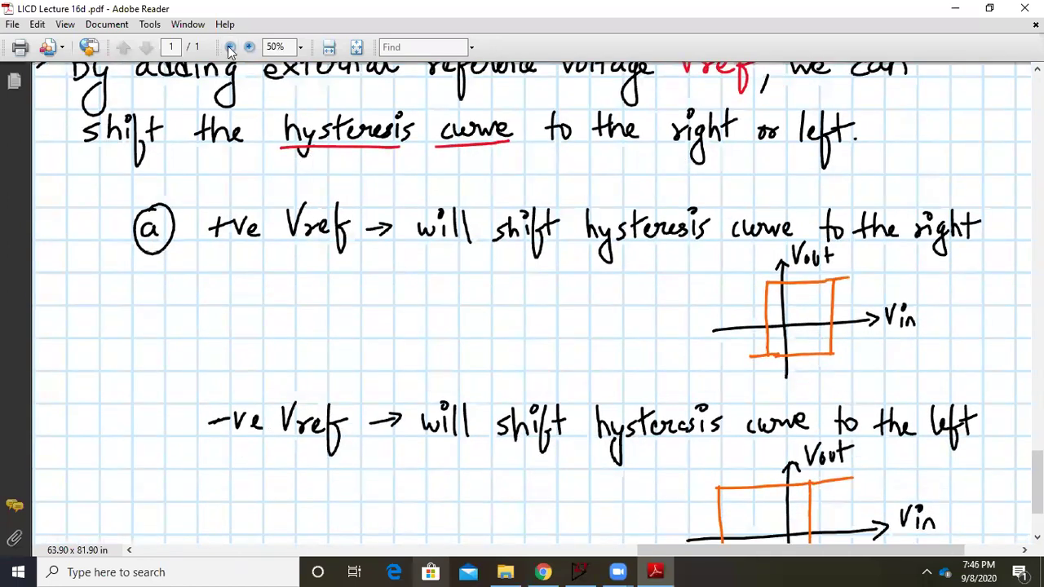
click(229, 47)
drag(612, 297, 612, 310)
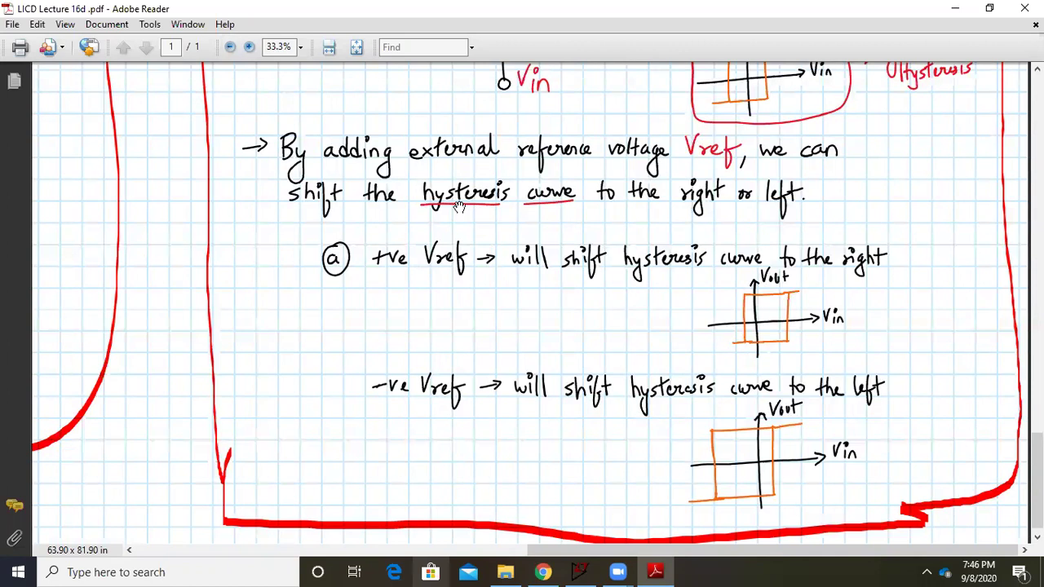
scroll(459, 207, up, 5)
scroll(287, 388, up, 3)
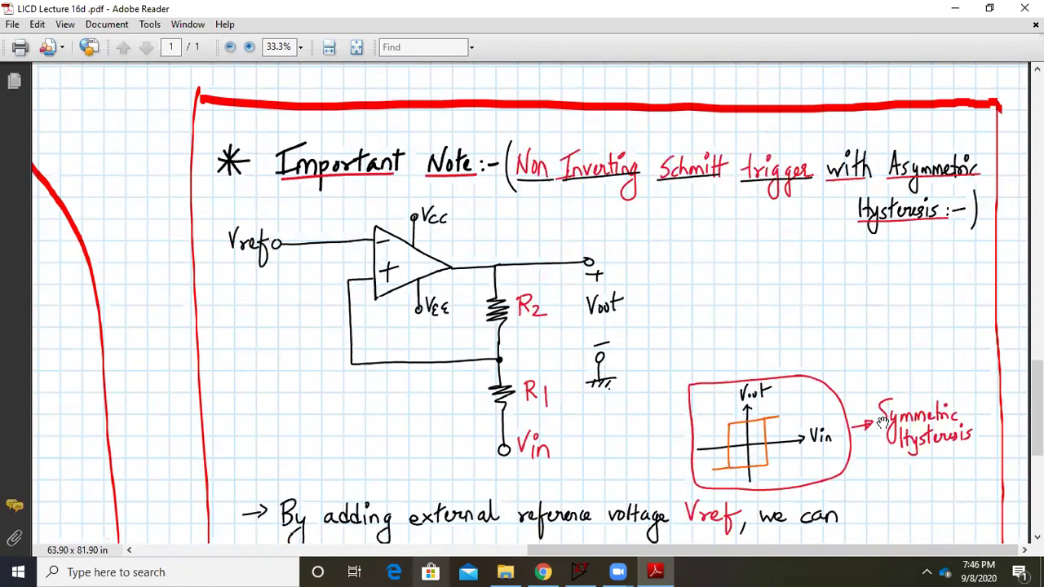
scroll(687, 438, down, 8)
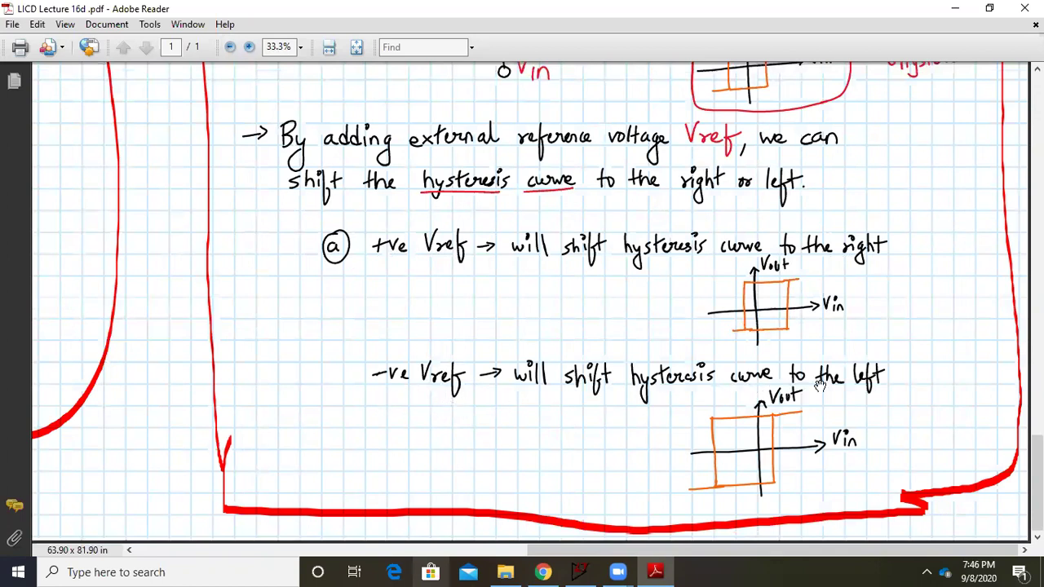
Return to the LTspice schematic and set the DC value of source V1 at the op-amp's inverting input to 1V
click(955, 8)
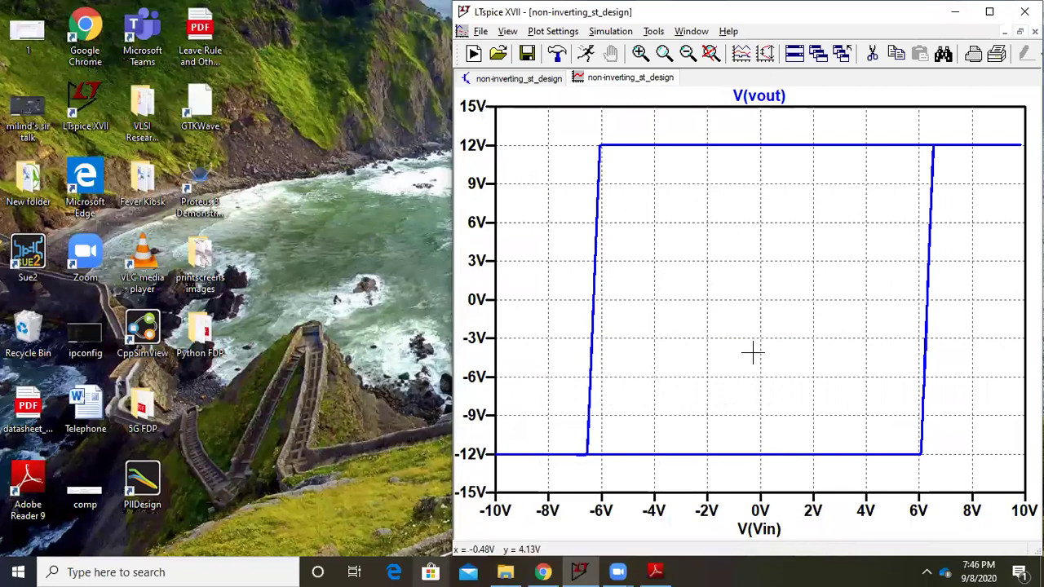
click(553, 77)
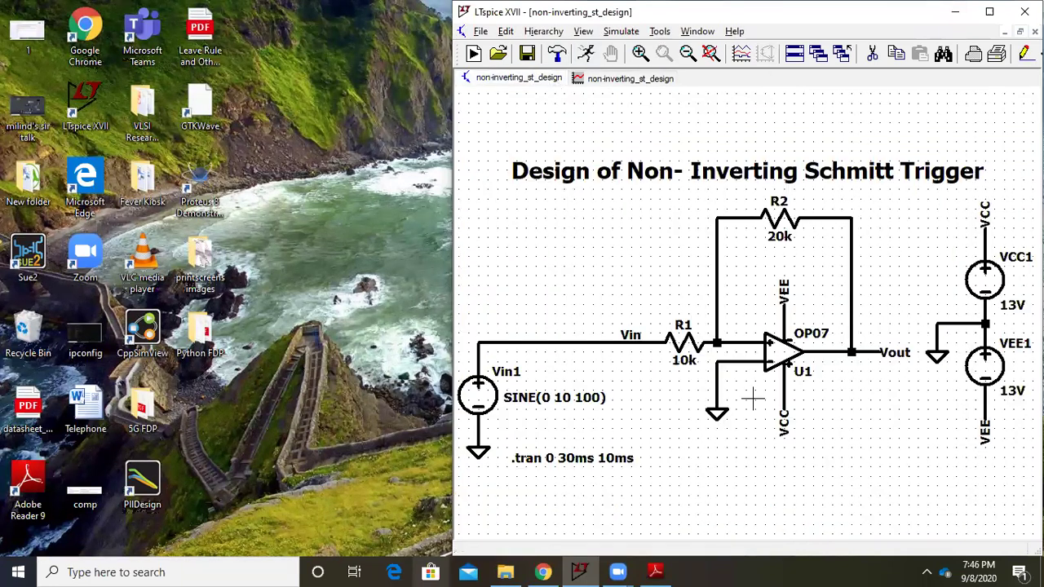
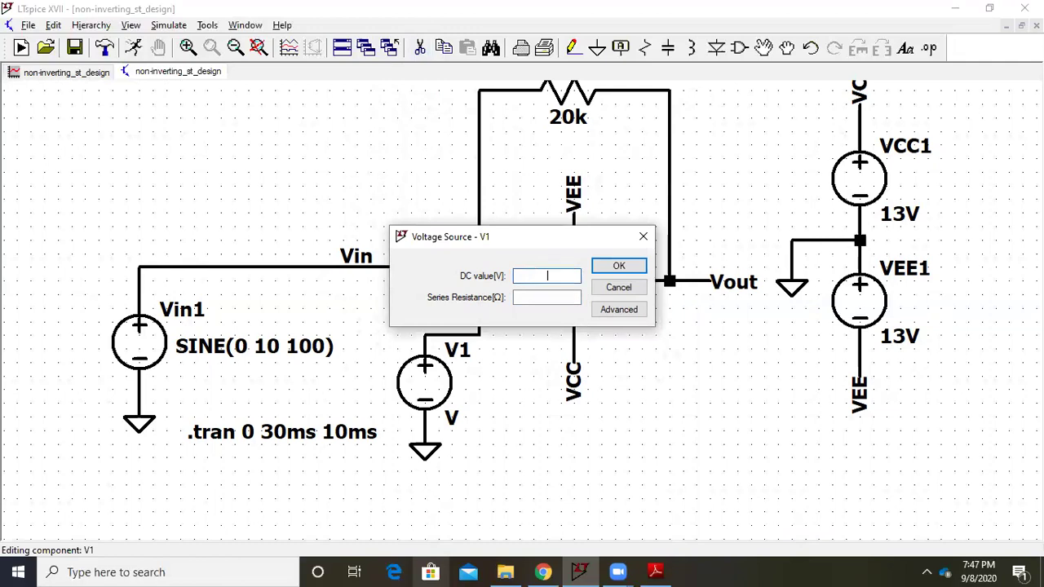
key(Return)
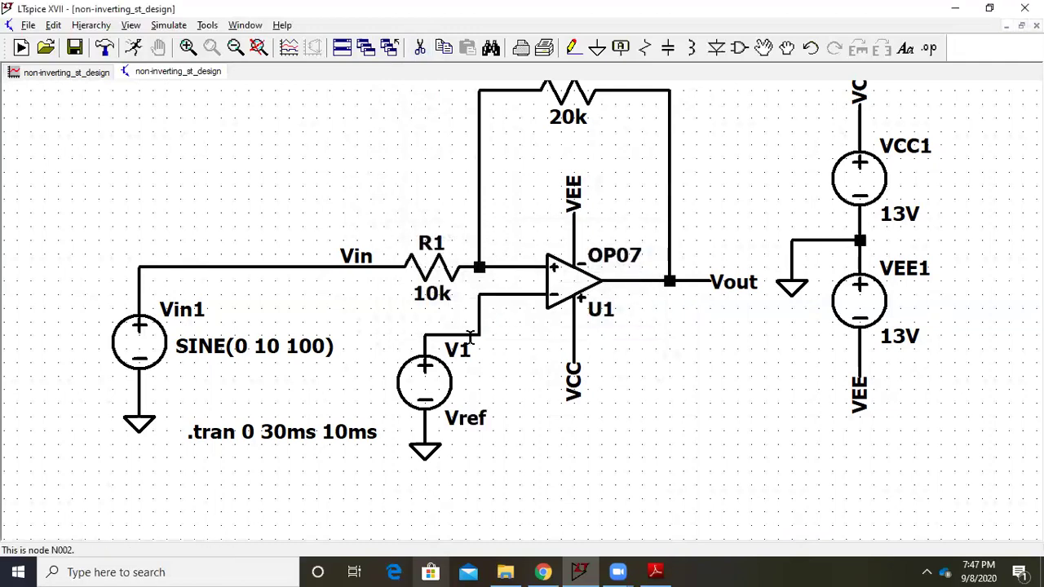
right_click(435, 396)
text(1V)
key(Return)
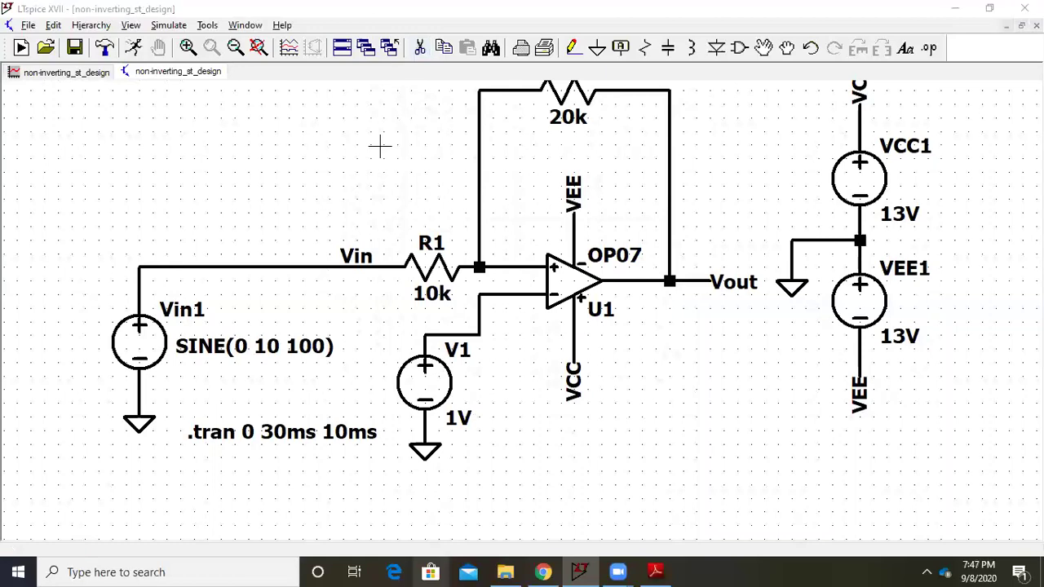
Rerun the simulation with the 1V reference to update the V(vout) versus V(Vin) hysteresis plot
click(74, 77)
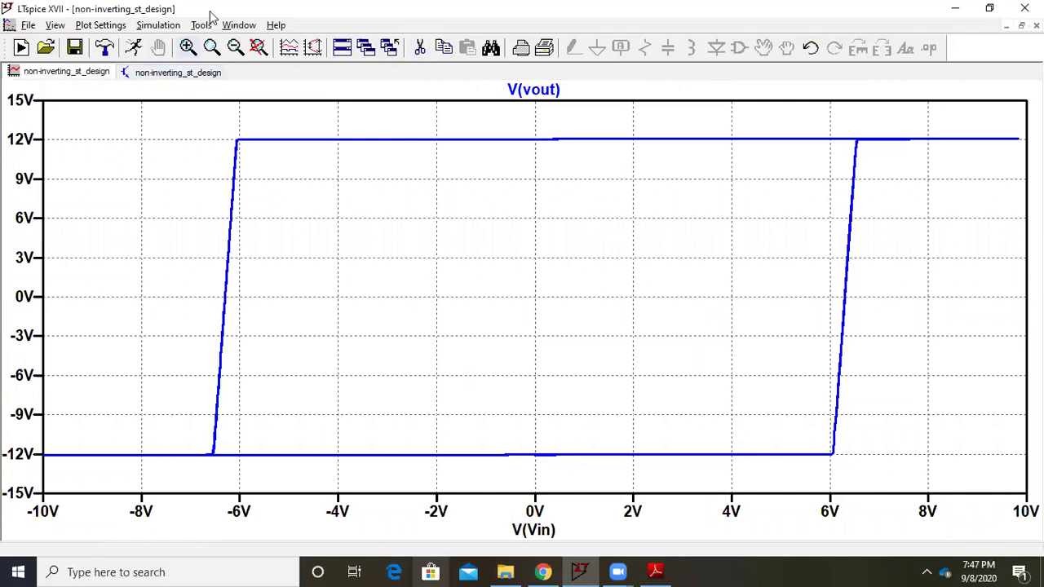
click(171, 29)
click(162, 45)
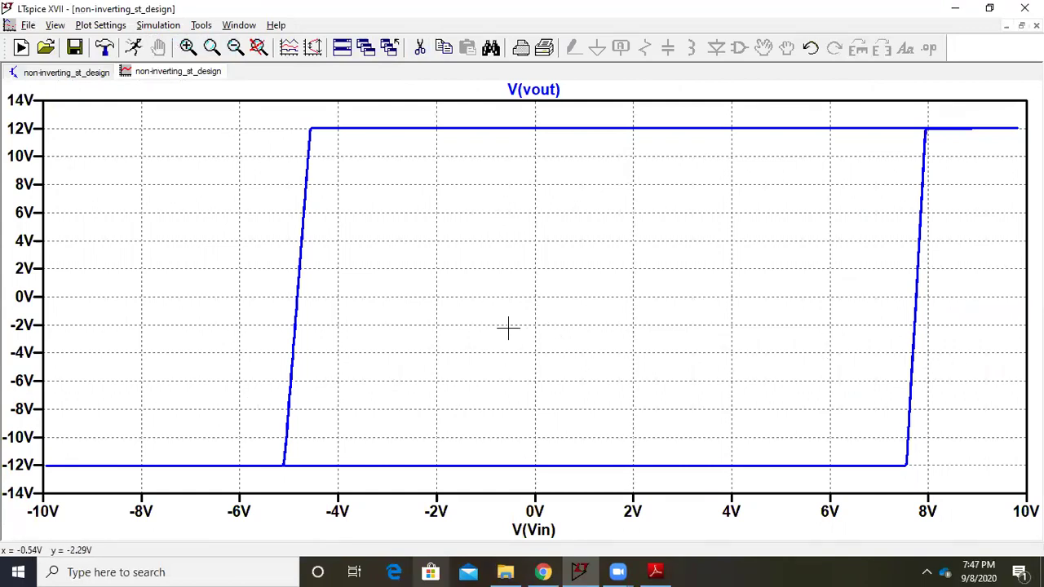
Set the DC value of reference source V1 in the schematic to -1V
click(102, 72)
right_click(414, 377)
click(567, 278)
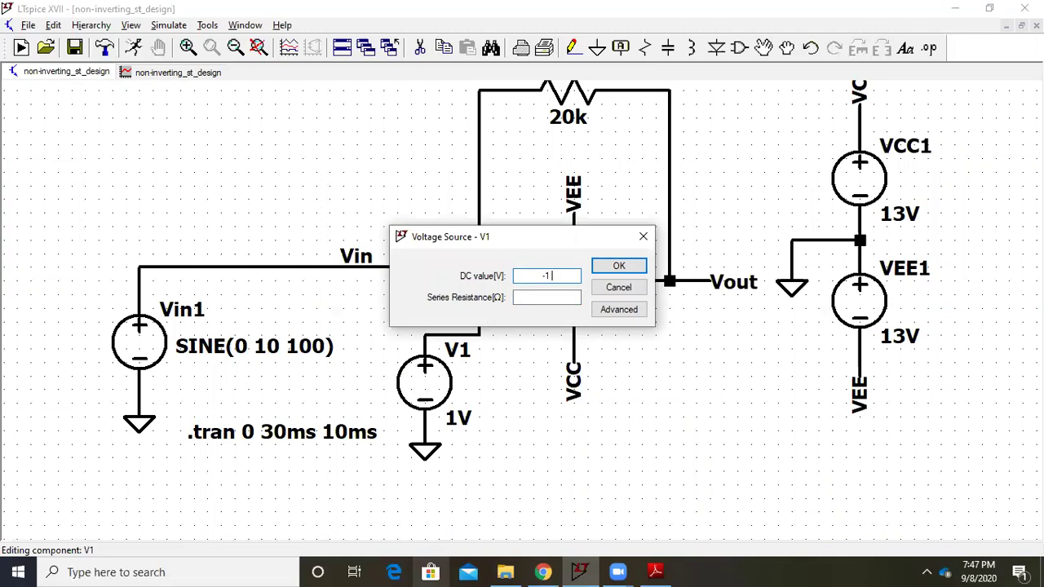
key(Return)
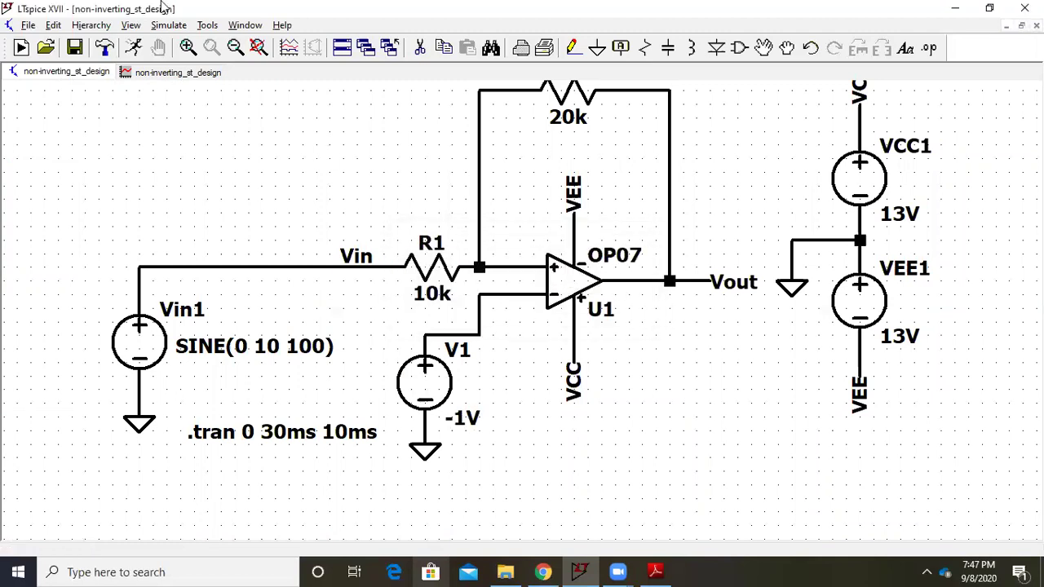
Rerun the simulation with the -1V reference to update the V(vout) versus V(Vin) hysteresis plot
click(177, 73)
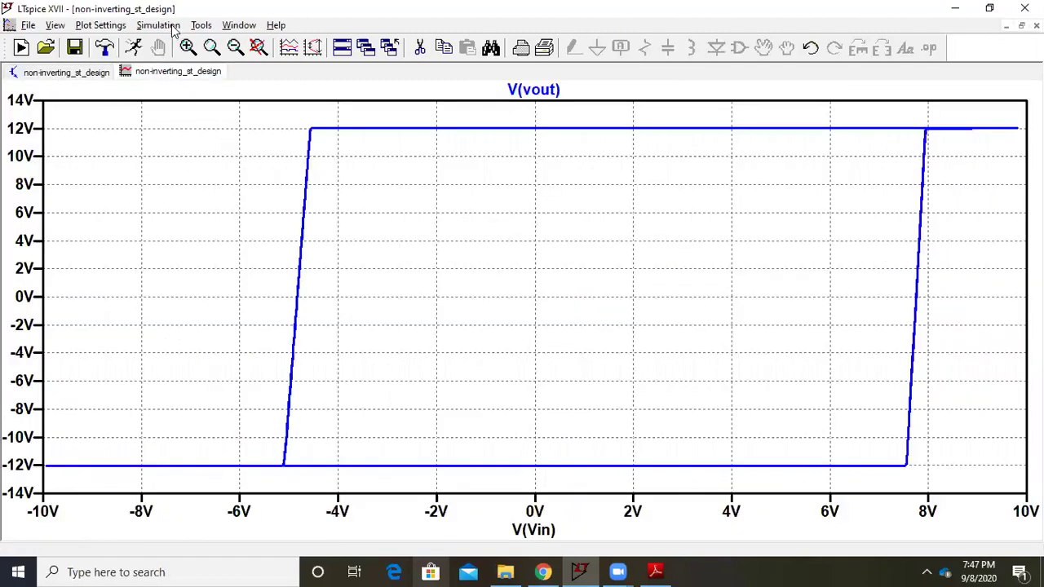
click(173, 26)
click(170, 47)
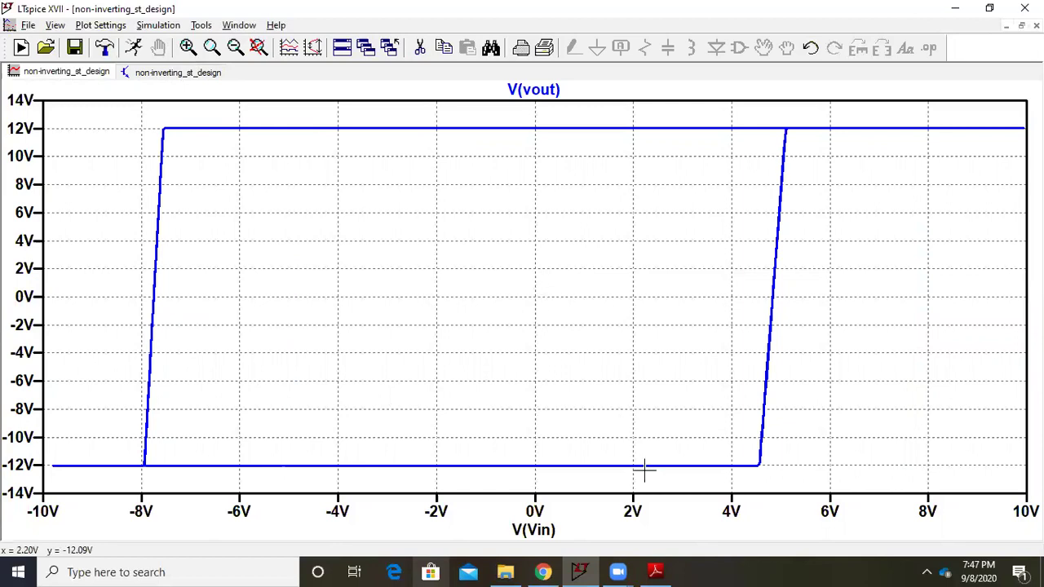
Switch to the Adobe Reader notes and review the Vref hysteresis-shift note and the original design specifications at the start
click(655, 572)
drag(517, 211, 507, 234)
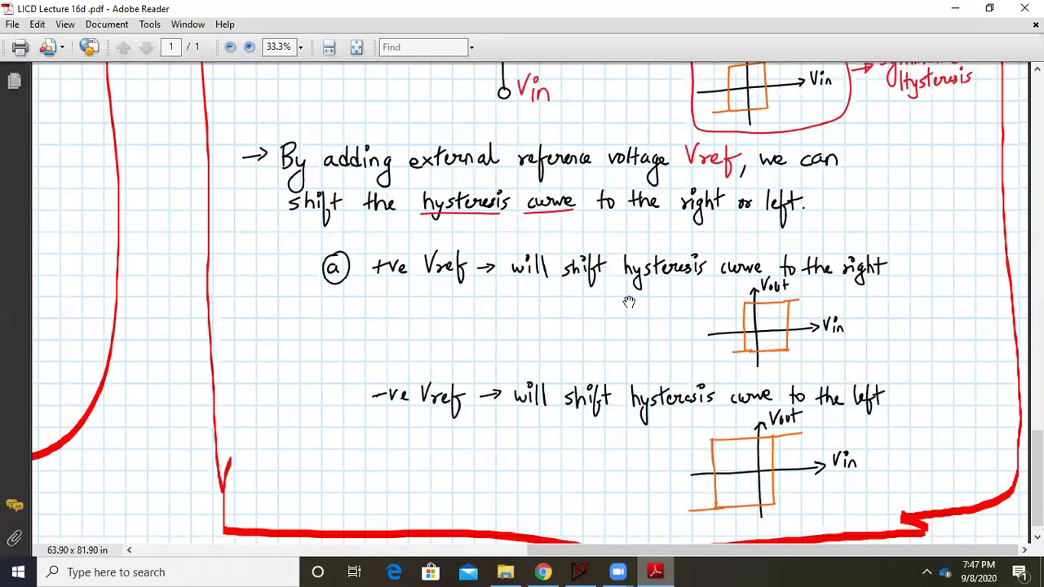
drag(911, 128, 935, 345)
drag(877, 106, 904, 304)
scroll(264, 212, up, 15)
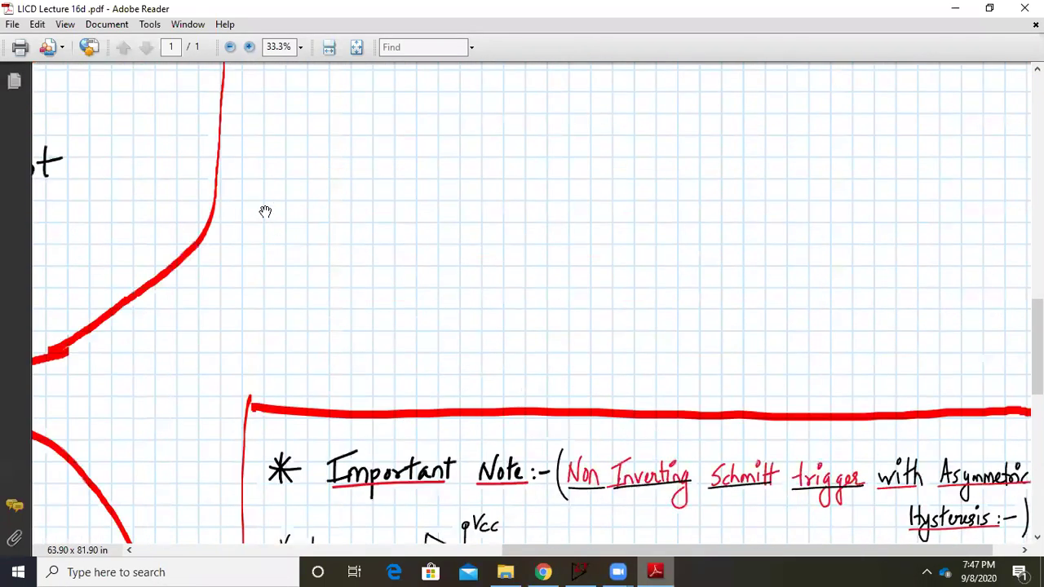
drag(95, 229, 979, 232)
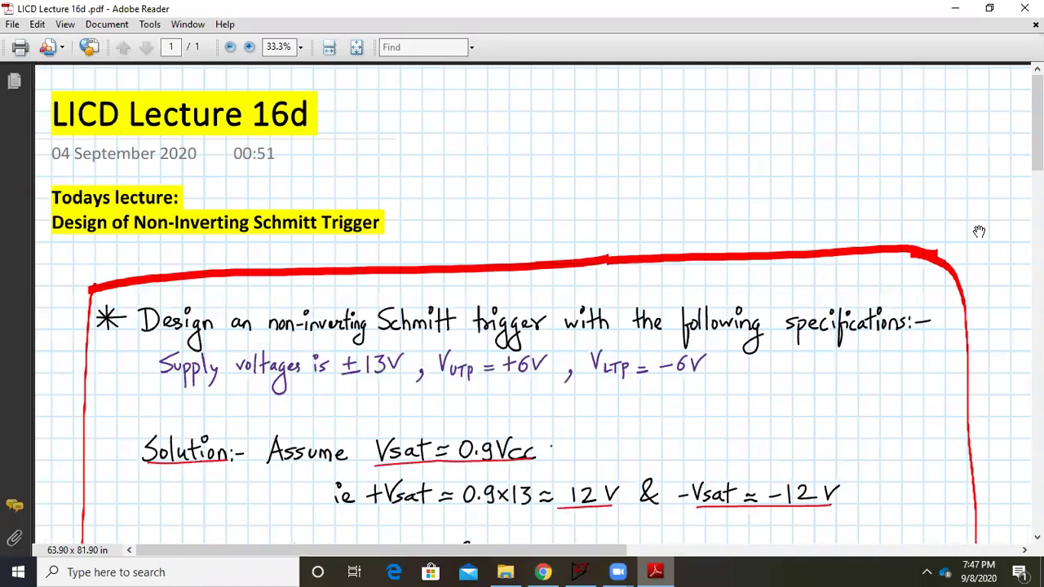